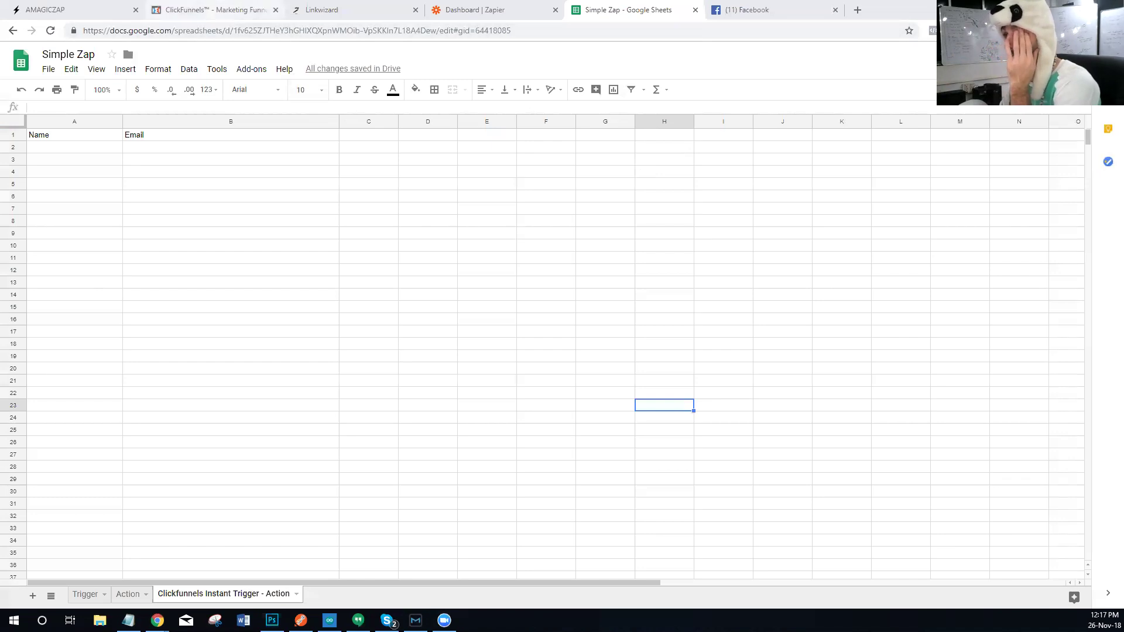
Step: Open the funnel's Optin step in ClickFunnels and launch its live opt-in page in a new tab
left_click(219, 8)
left_click(280, 223)
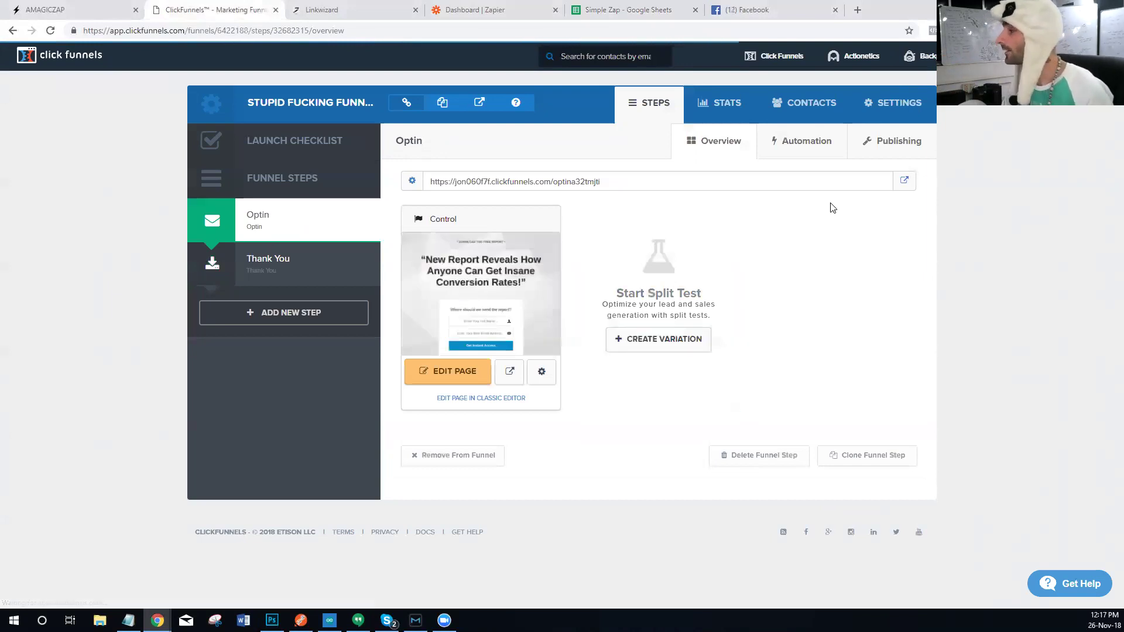
left_click(902, 185)
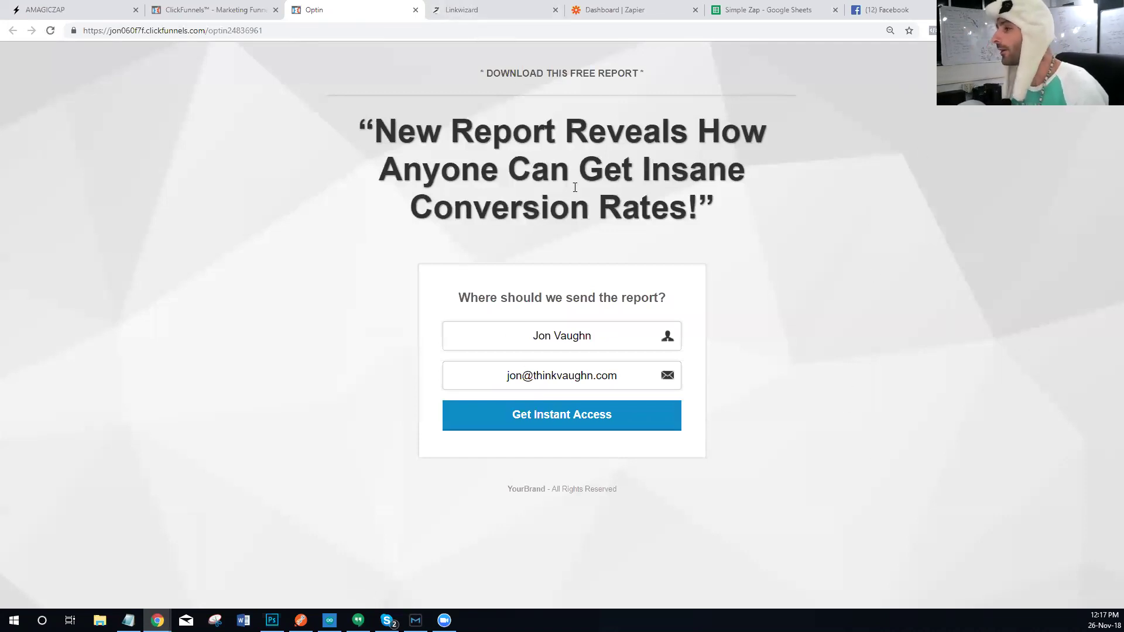
Step: Start a new zap and pick ClickFunnels as the trigger app by searching 'click'
left_click_drag(642, 11, 530, 23)
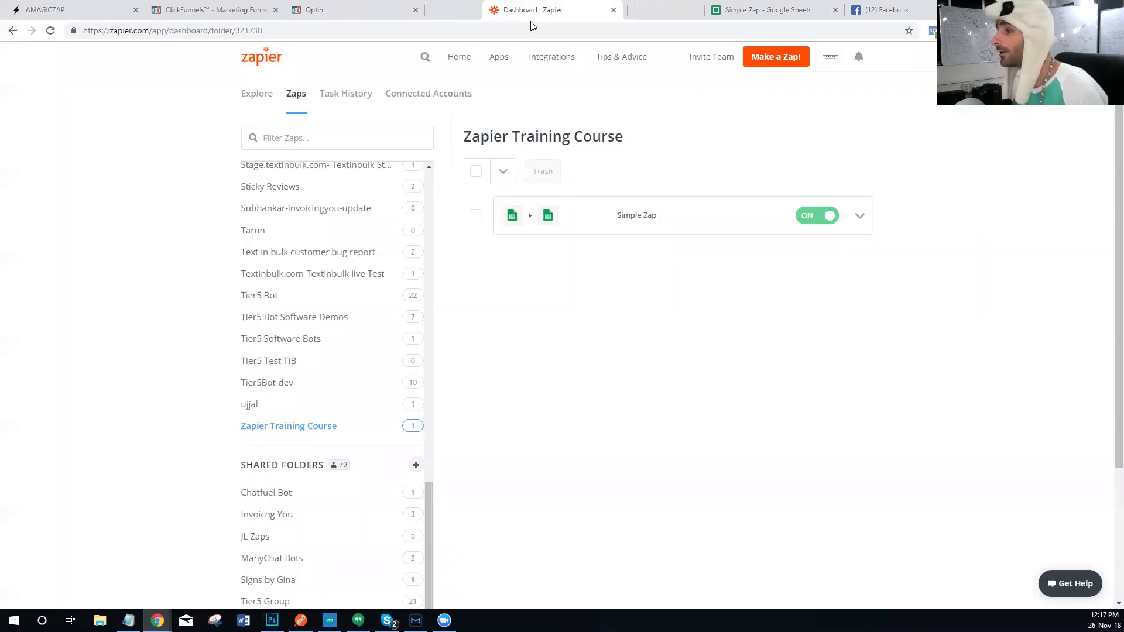
left_click(761, 69)
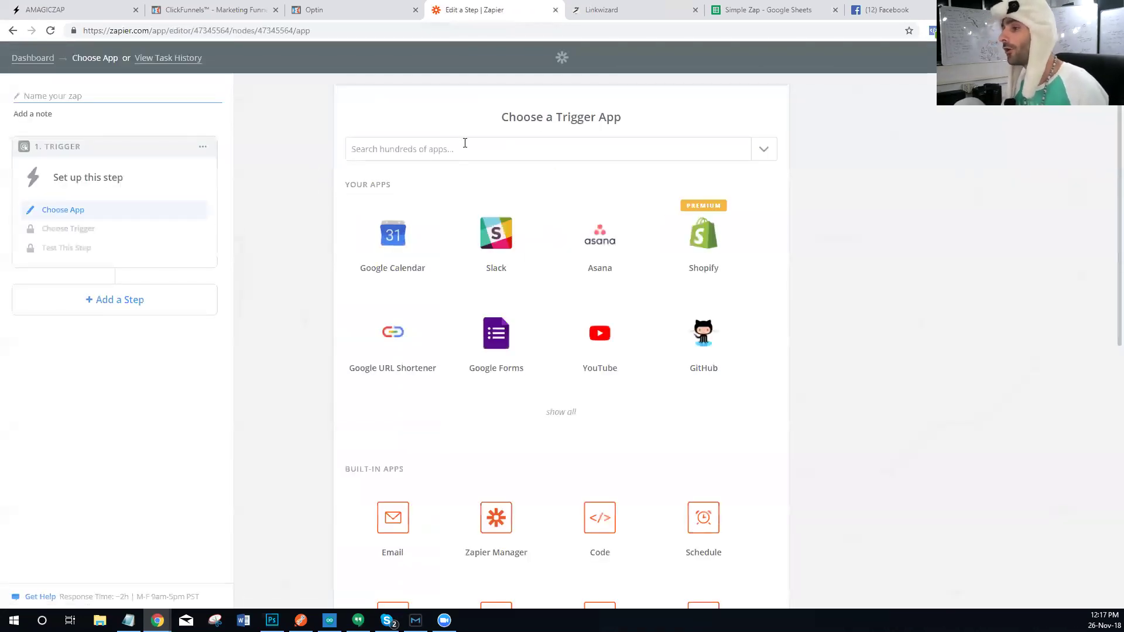
left_click(453, 147)
type("click")
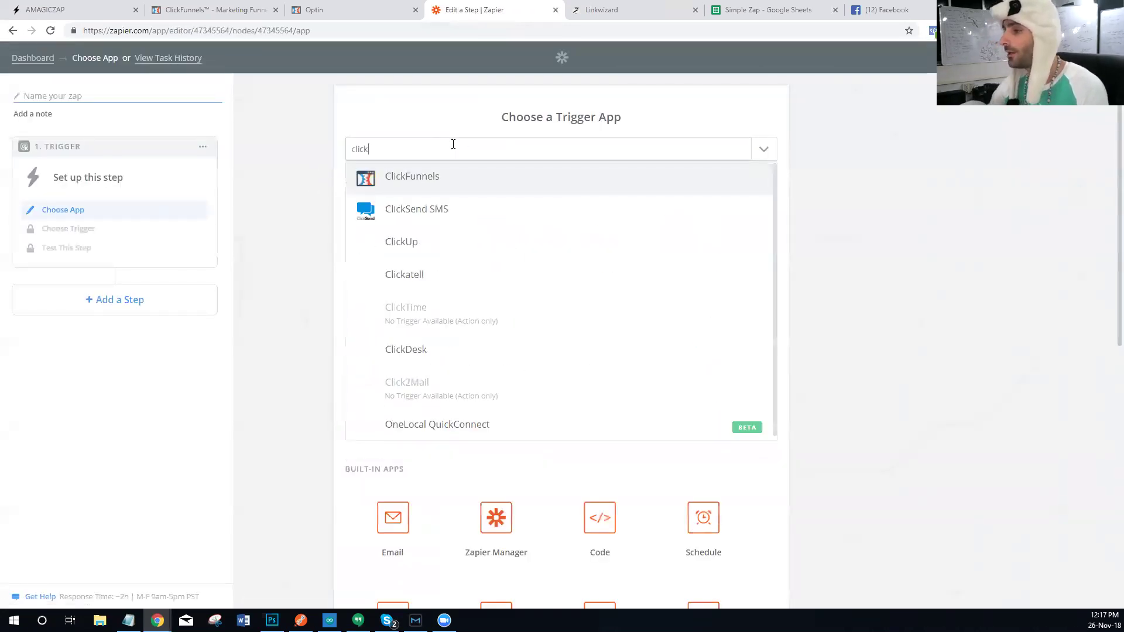
left_click(479, 183)
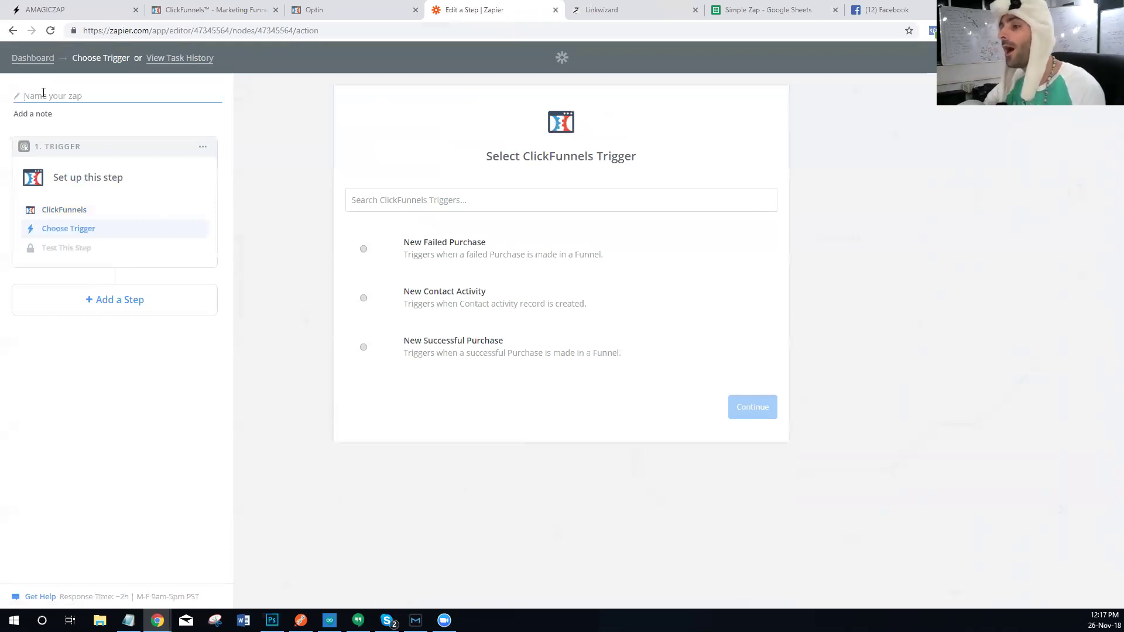
Step: Name the zap 'Demo of Instant Zap For Training' and save New Contact Activity as its trigger
type("Demo ")
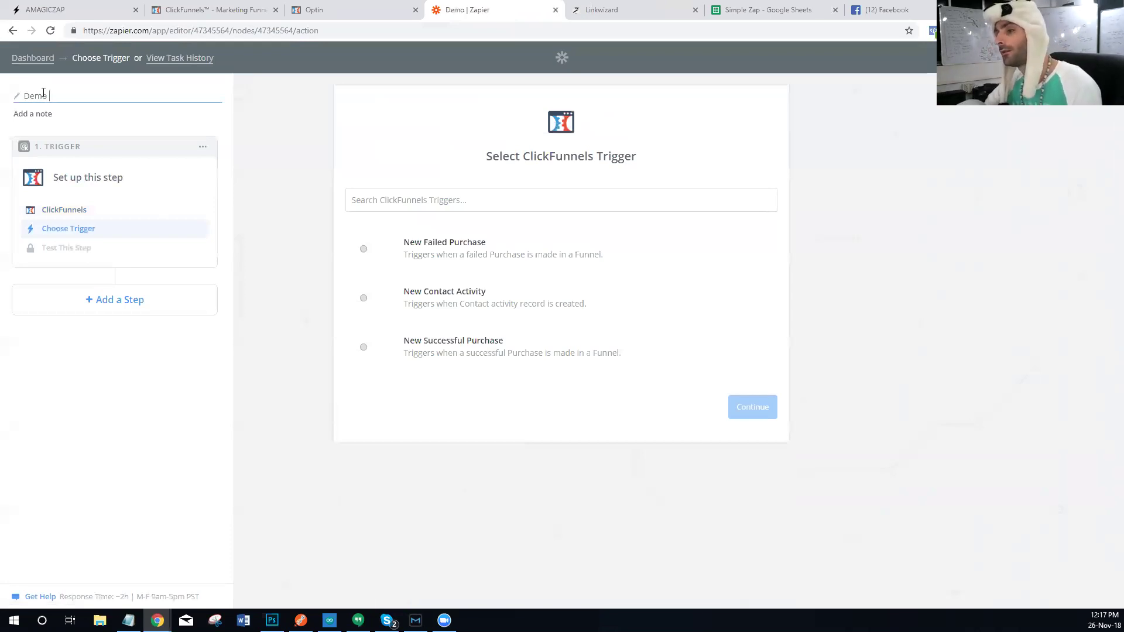
type("of Instant ")
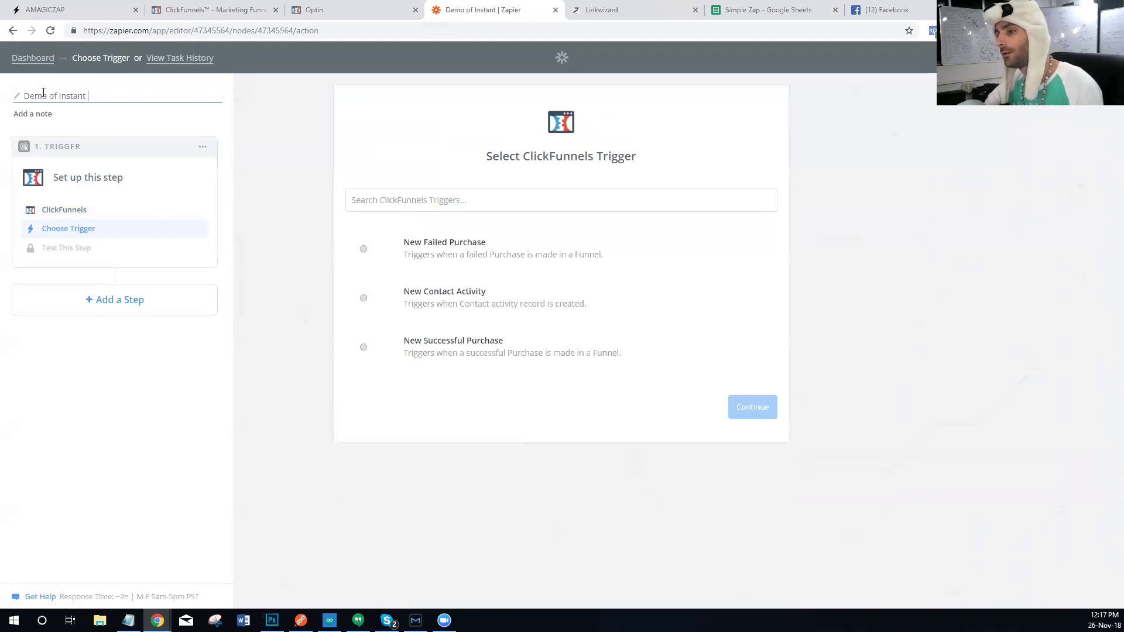
type("Zap For Training")
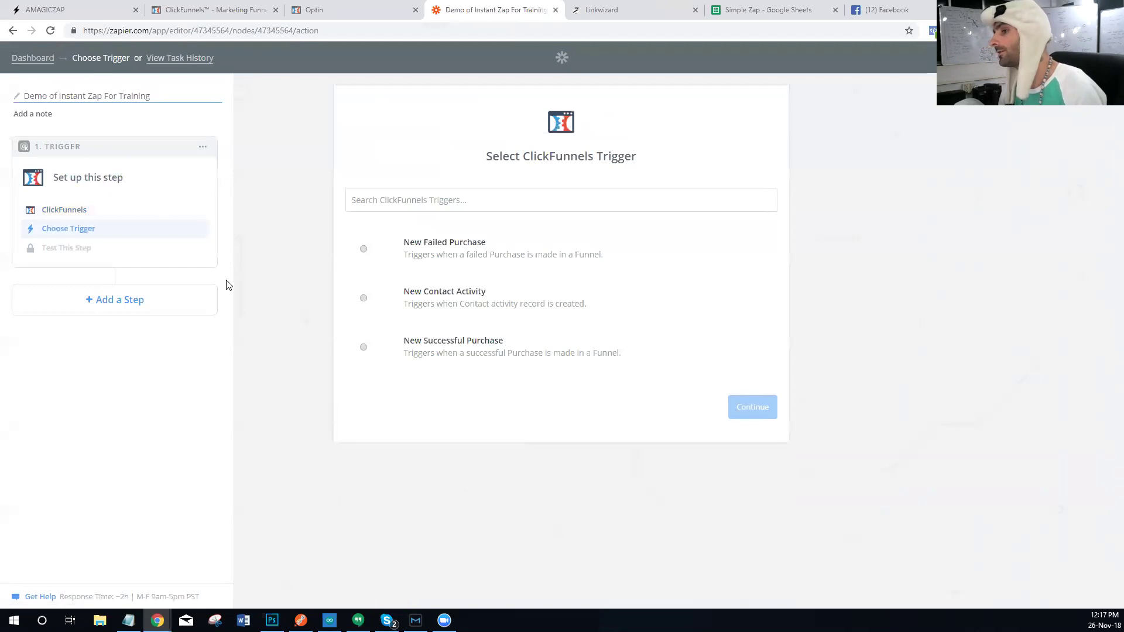
key("Return")
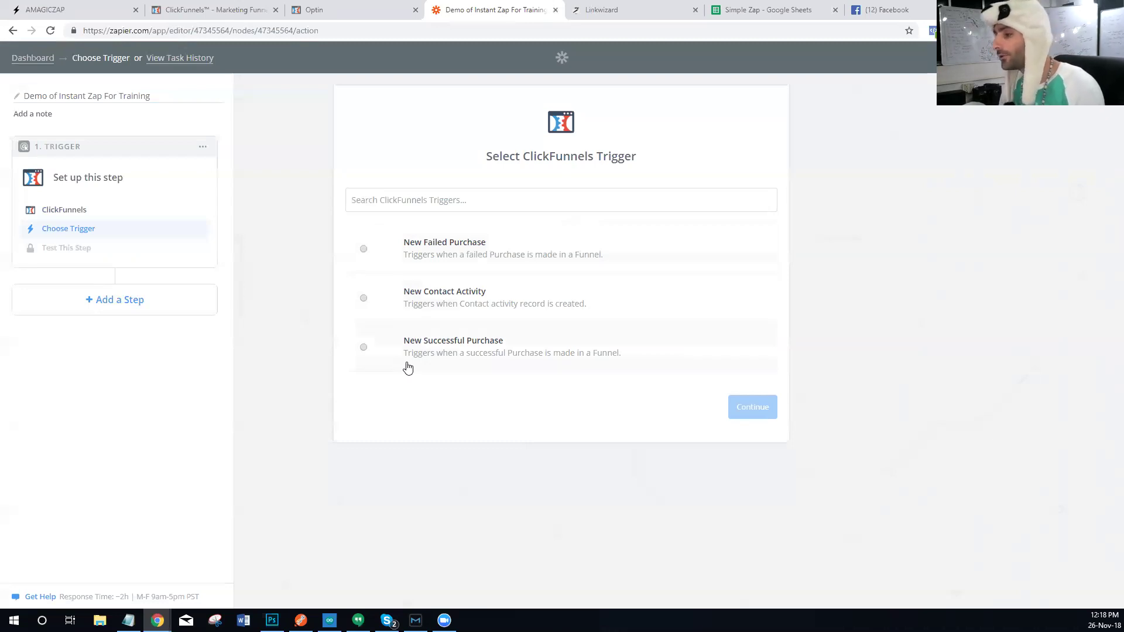
left_click(417, 298)
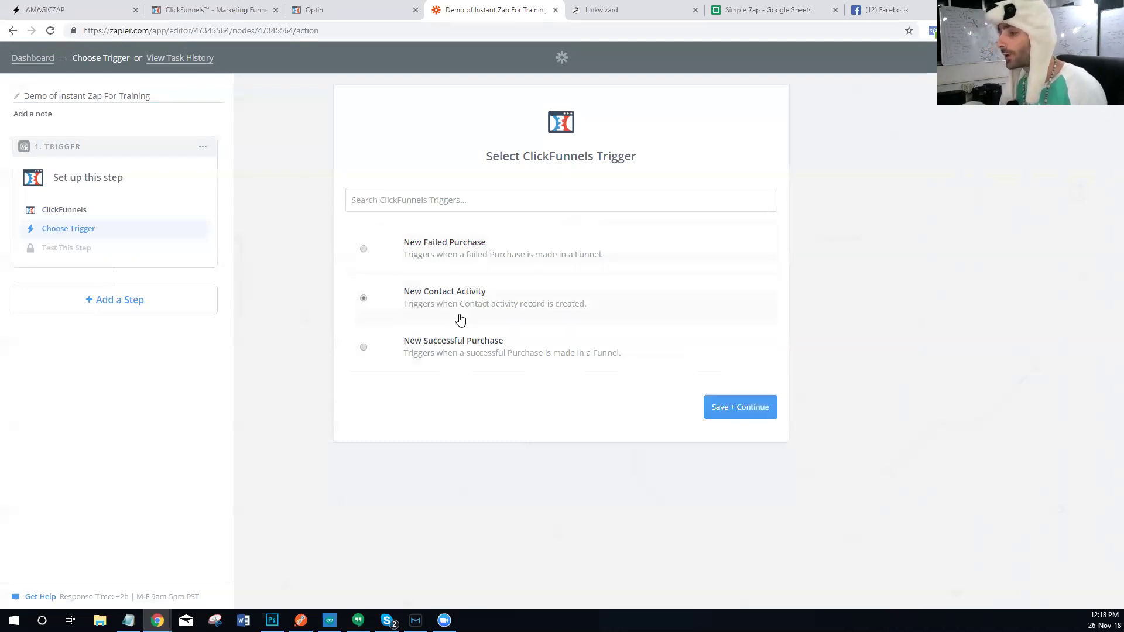
left_click(343, 17)
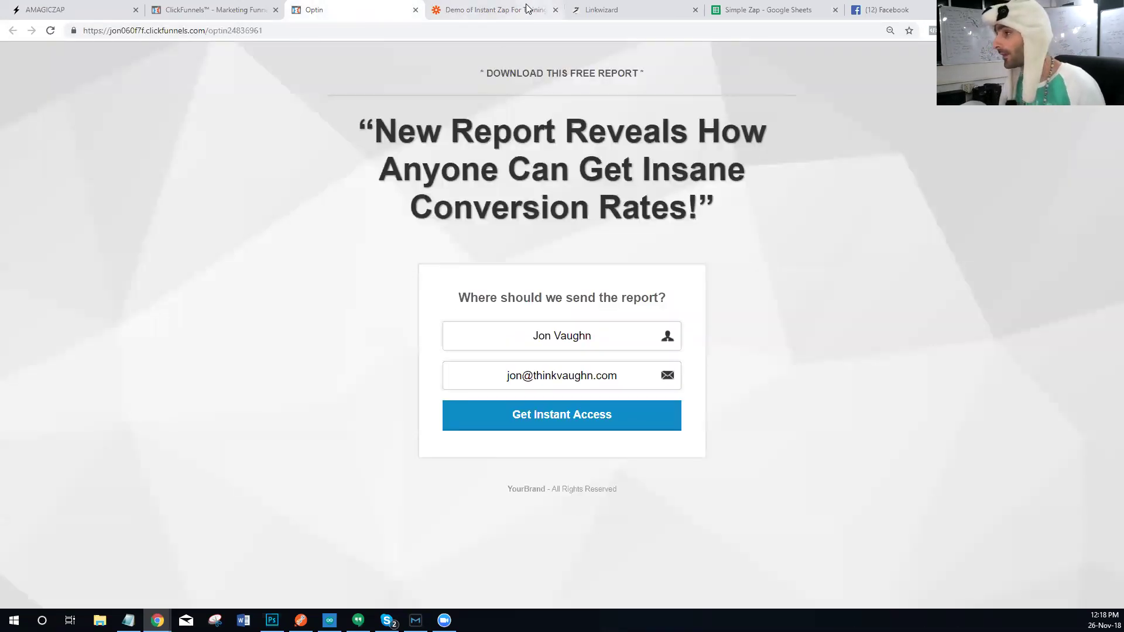
left_click(442, 6)
left_click(726, 407)
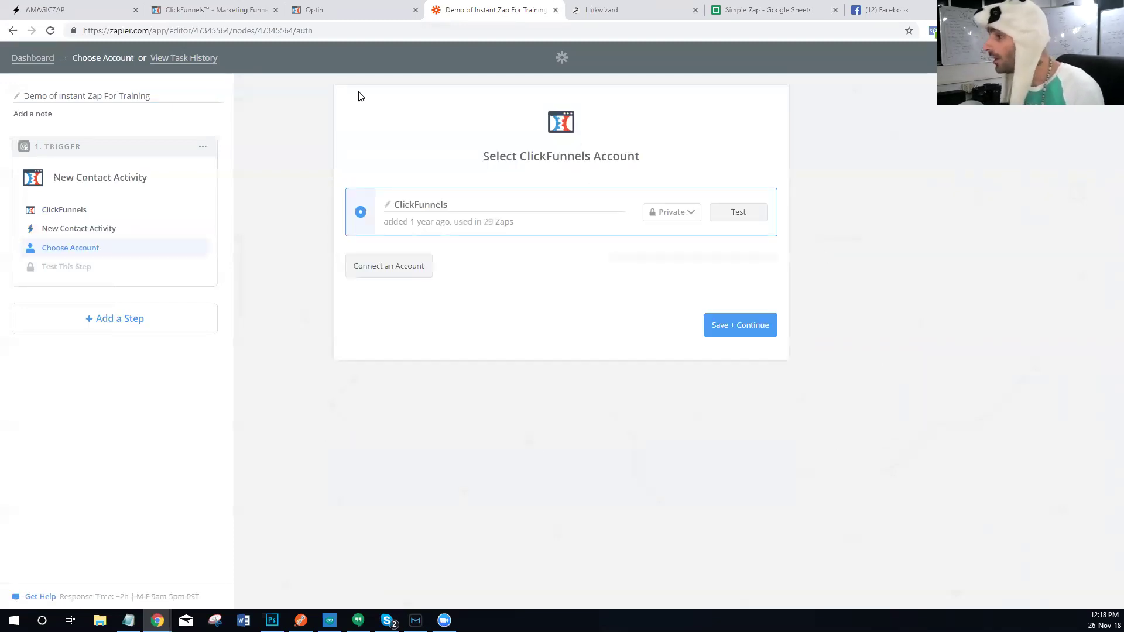
Step: Connect the ClickFunnels #2 account, test it successfully, and keep it for the trigger
left_click(382, 268)
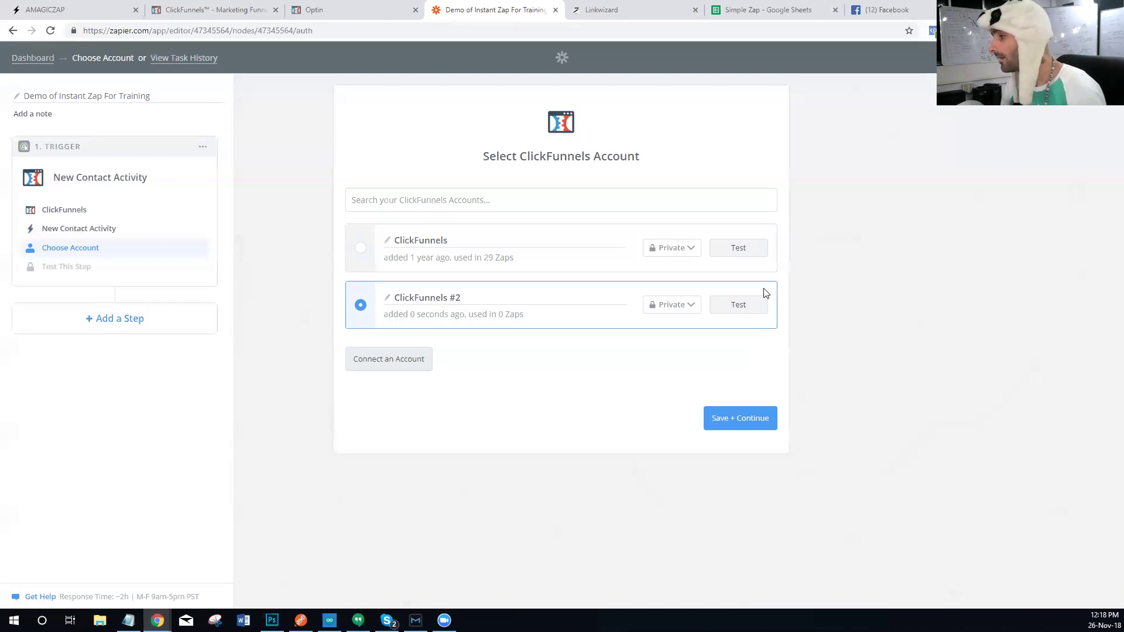
left_click(750, 304)
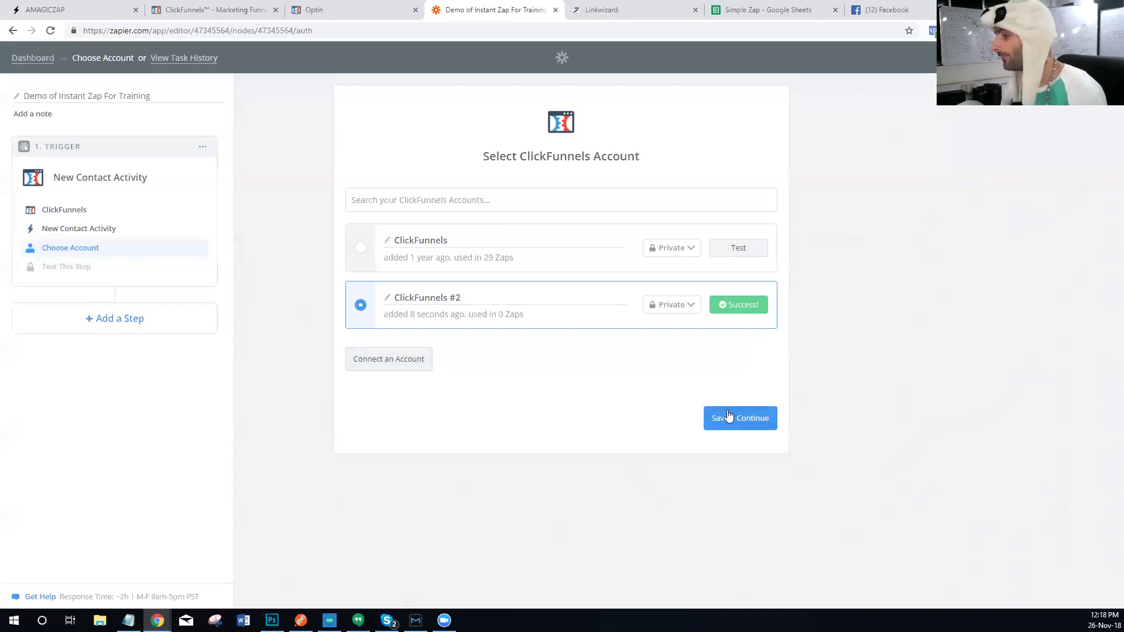
left_click(728, 417)
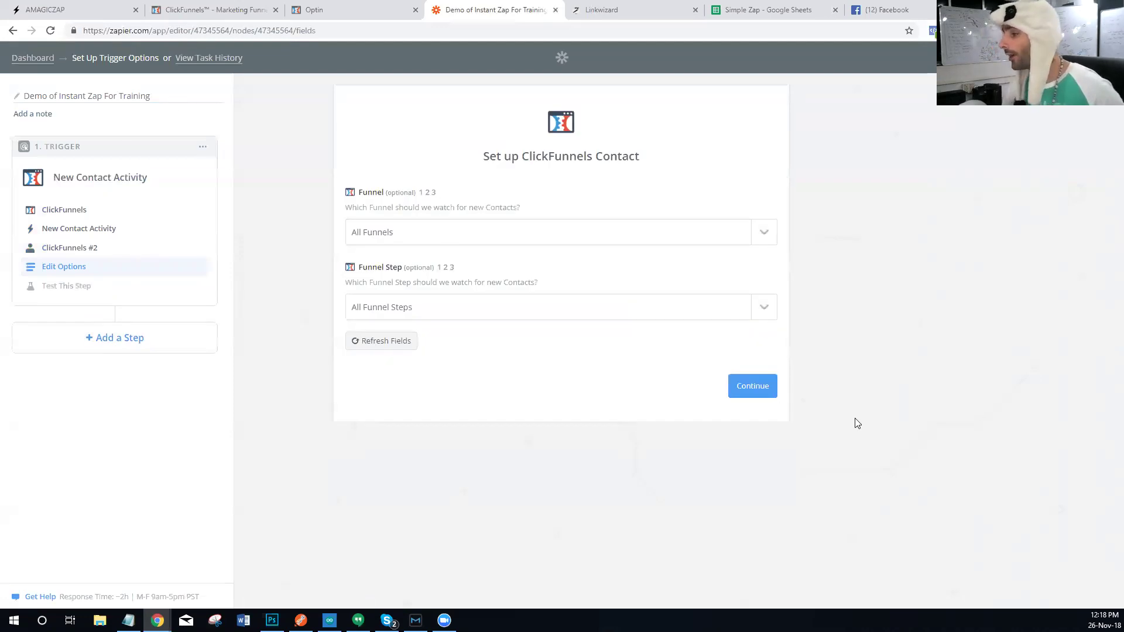
Step: Continue past the trigger options and pull in sample contacts from ClickFunnels
left_click(767, 393)
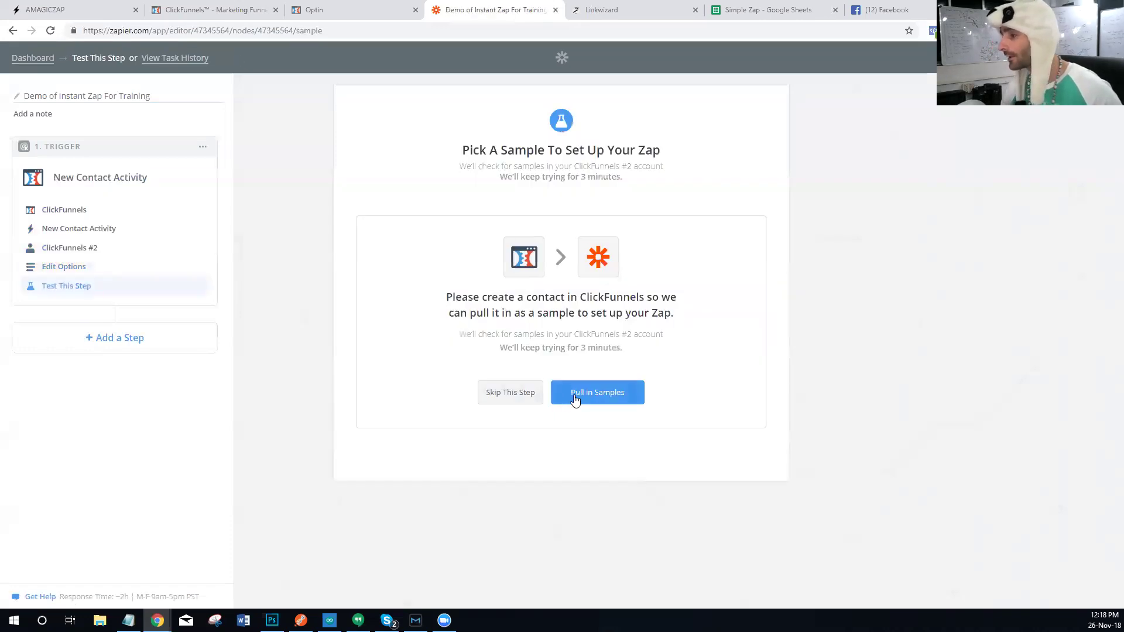
left_click(570, 403)
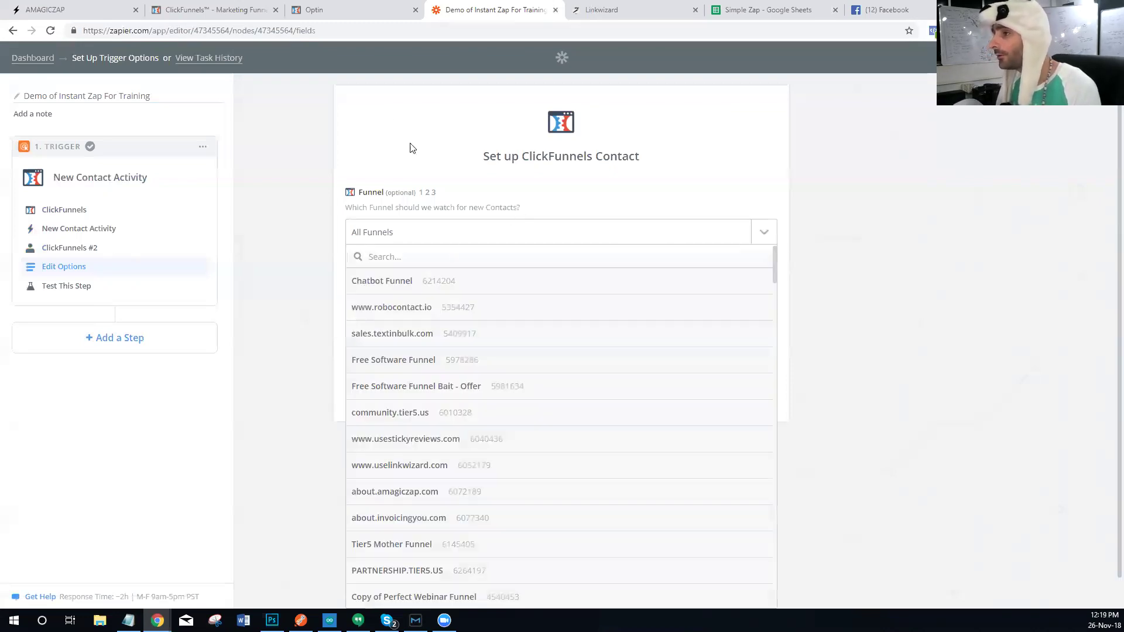
Step: Point the trigger at the Optin step of 'Stupid Fucking Funnel For Zapier' and continue
left_click(246, 10)
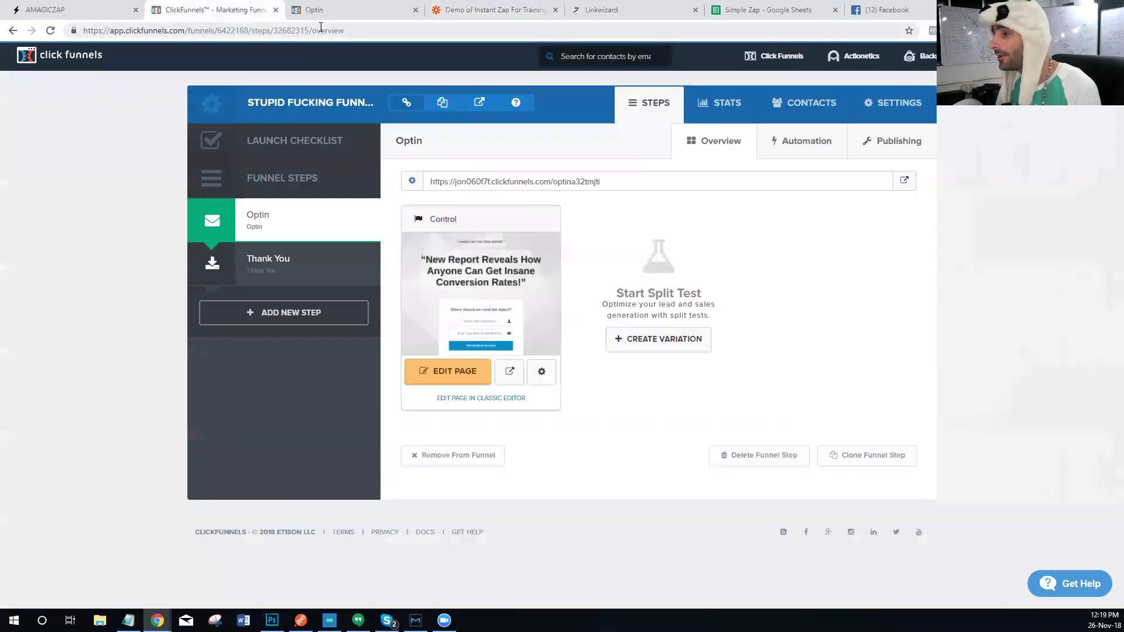
left_click(330, 11)
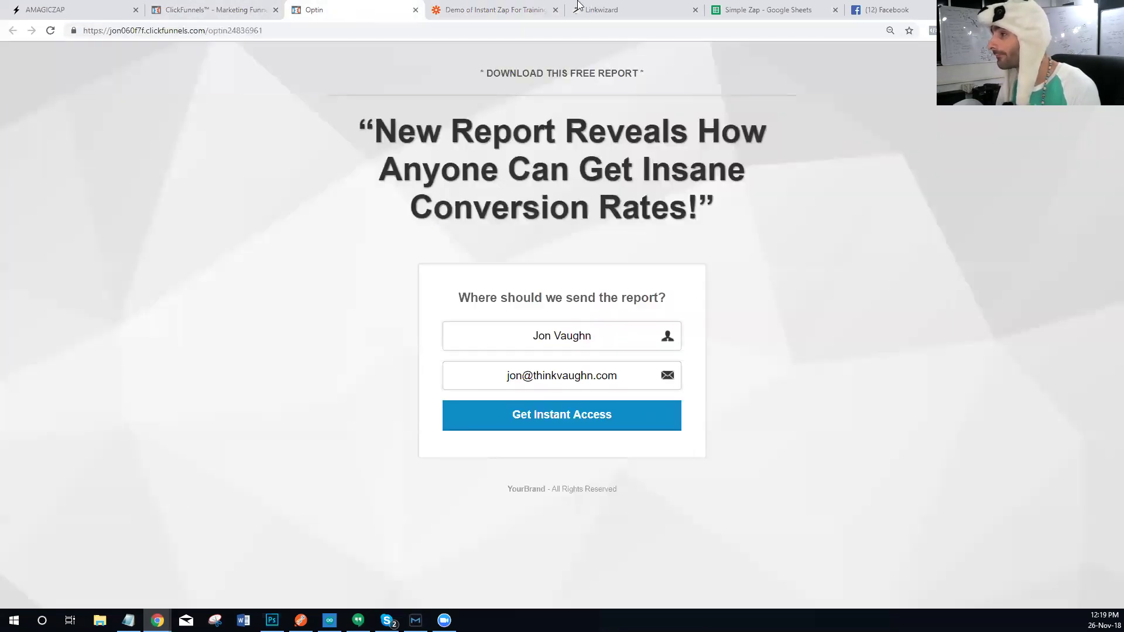
left_click(521, 6)
type("Stupi")
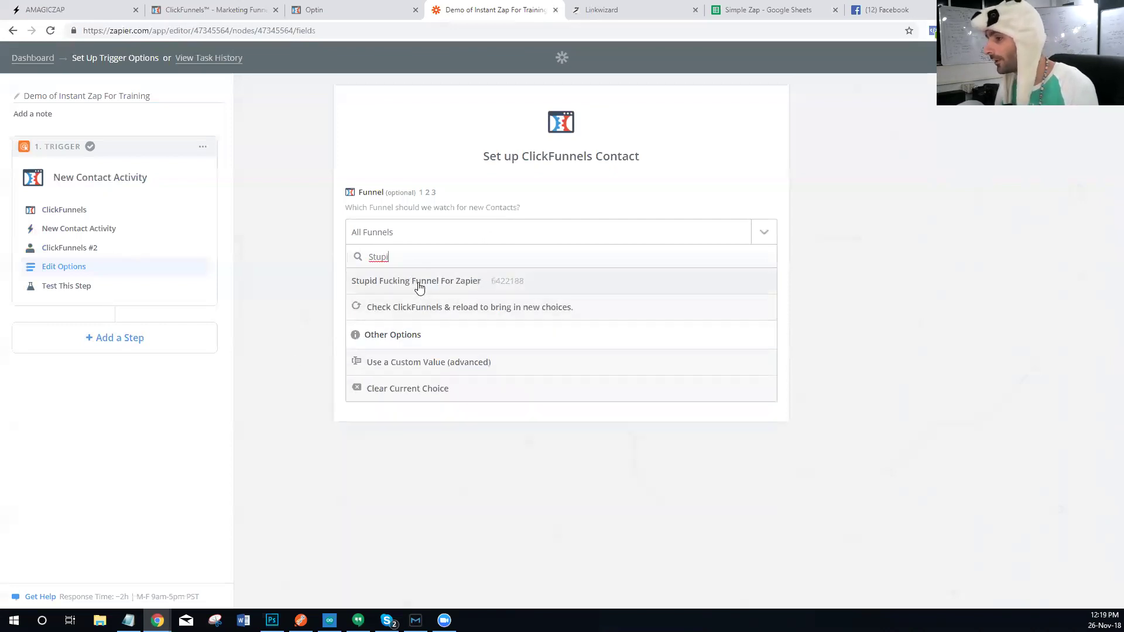
left_click(420, 284)
left_click(452, 321)
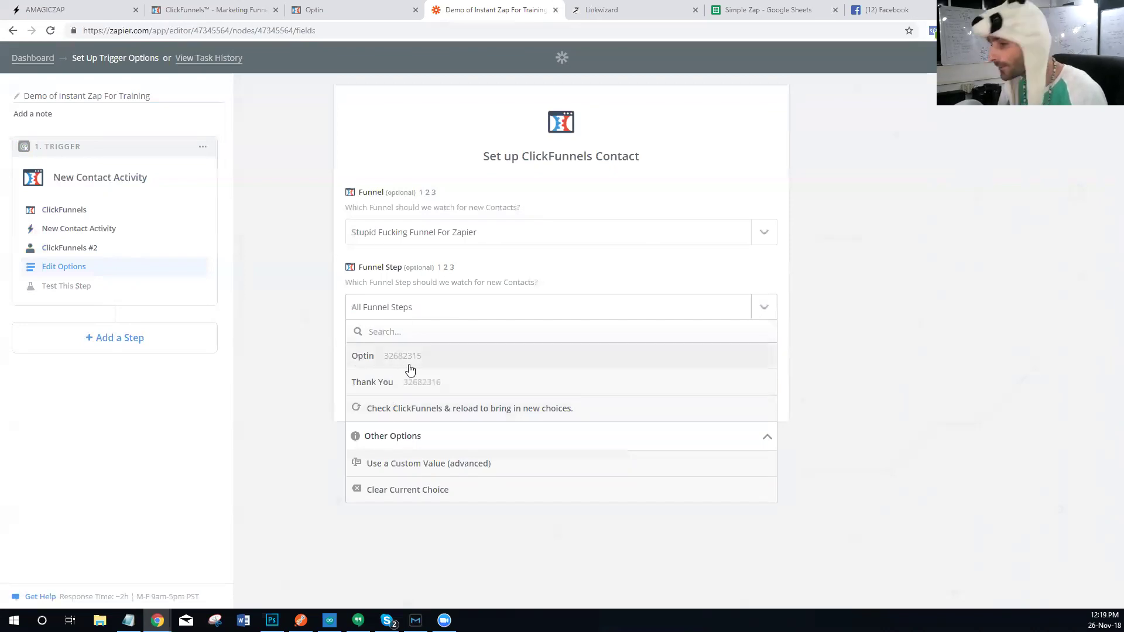
left_click(410, 370)
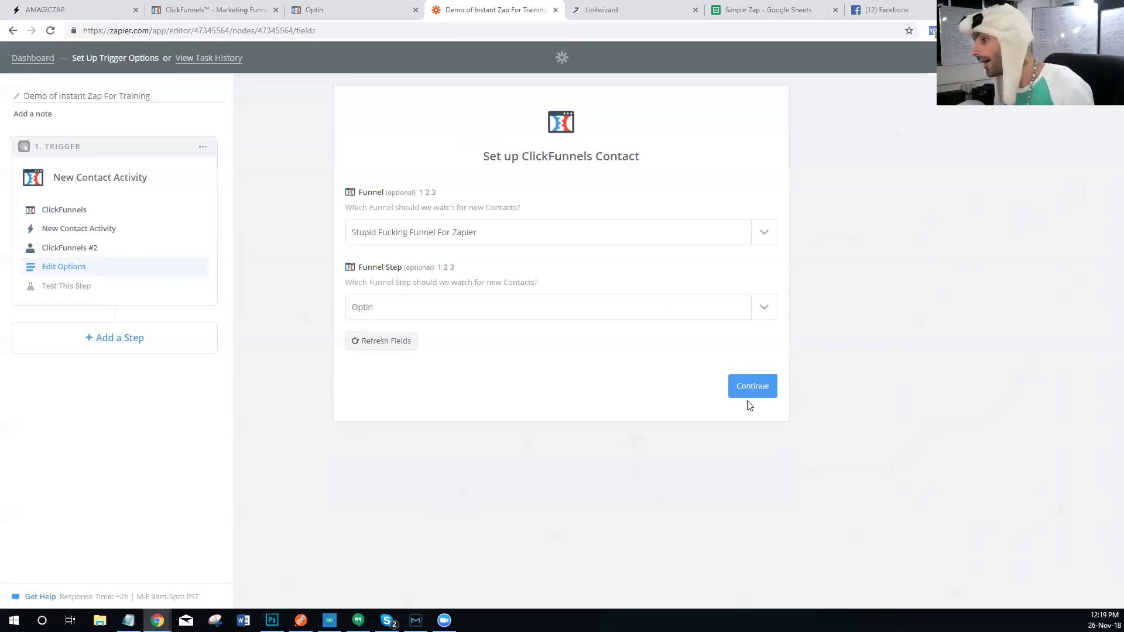
left_click(761, 389)
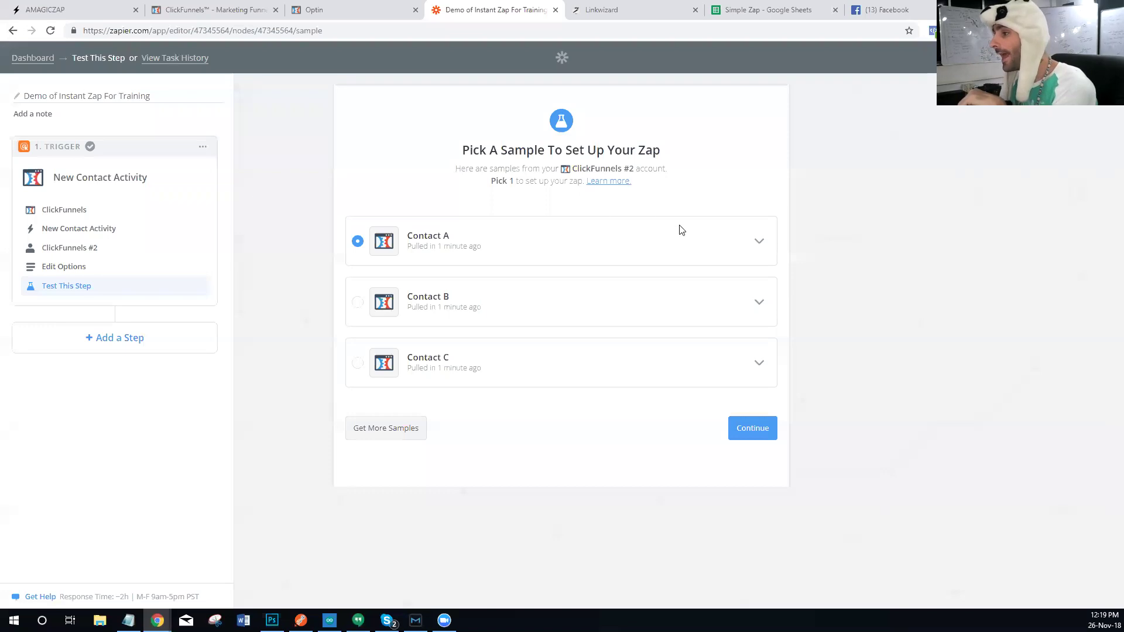
Step: Submit the live opt-in form as a new contact and pull in more samples
left_click(372, 436)
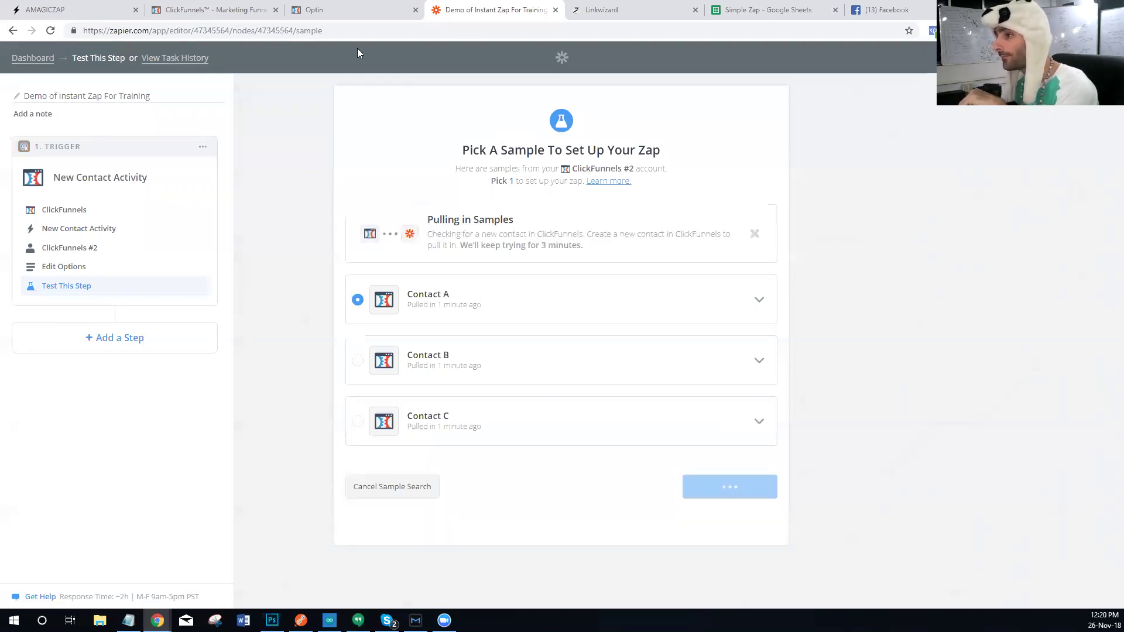
left_click(352, 17)
left_click(565, 418)
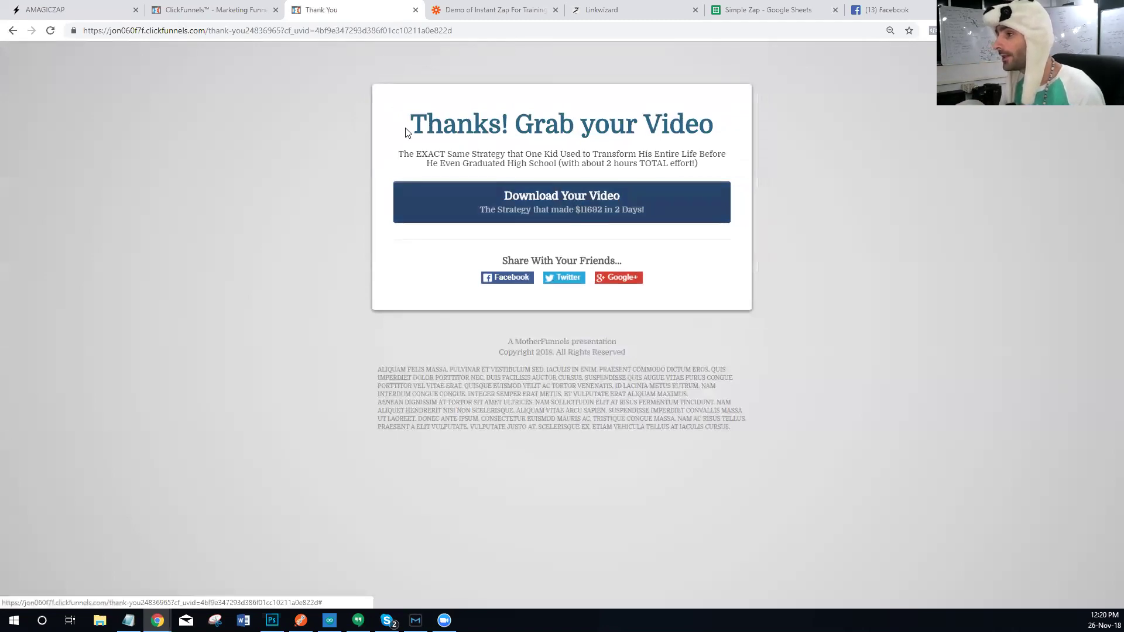
left_click(211, 10)
left_click(494, 10)
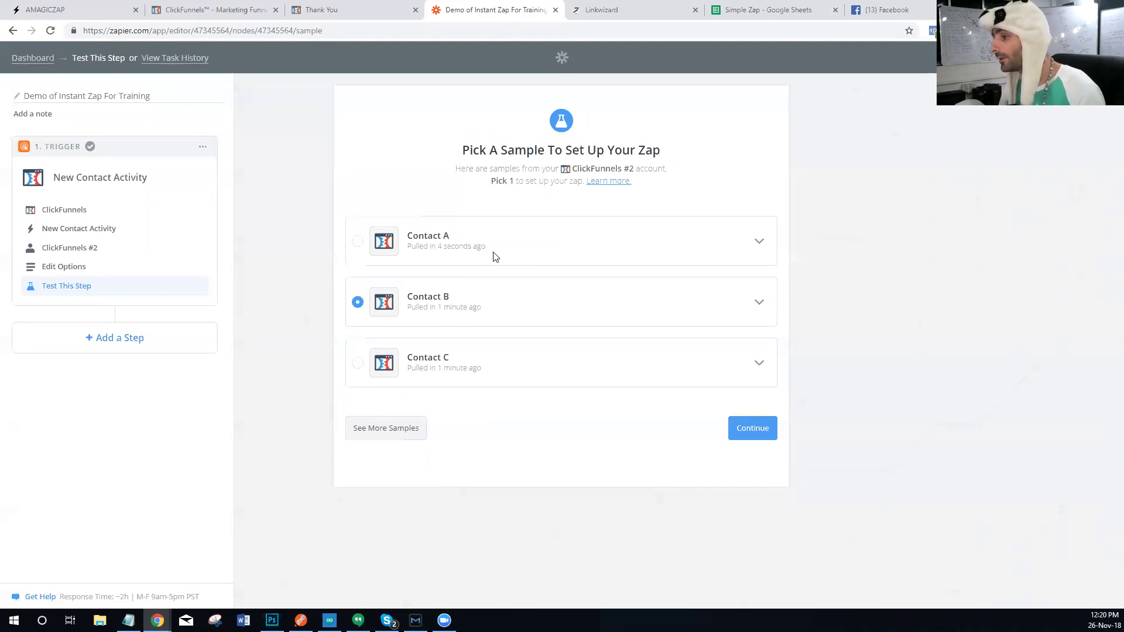
Step: Select Contact A as the trigger sample and expand its field list
left_click(357, 242)
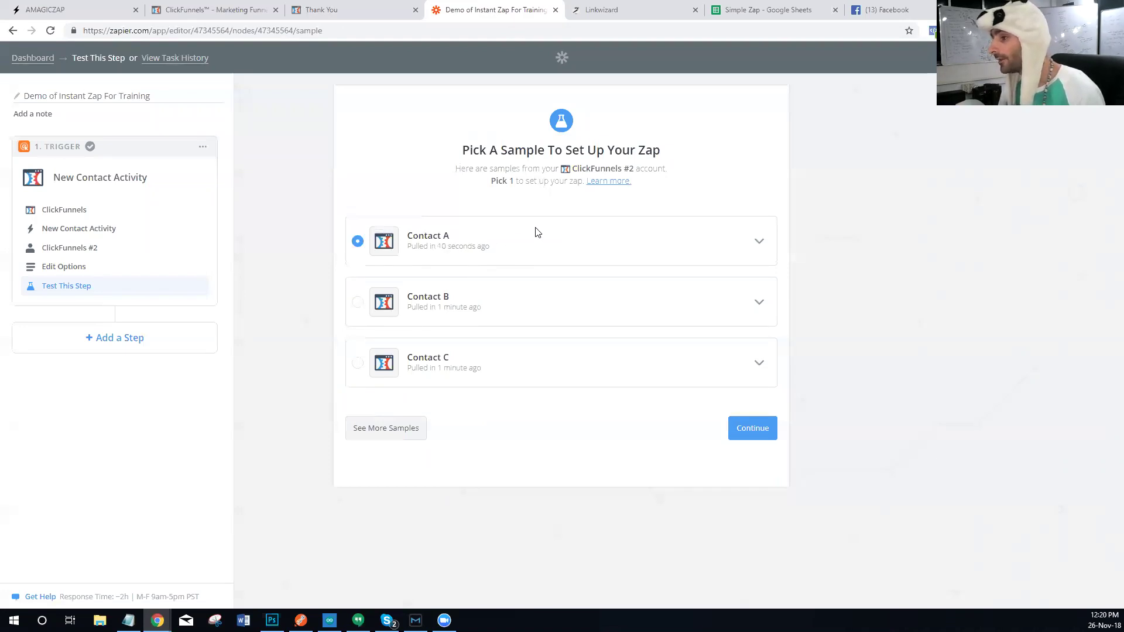
left_click(759, 243)
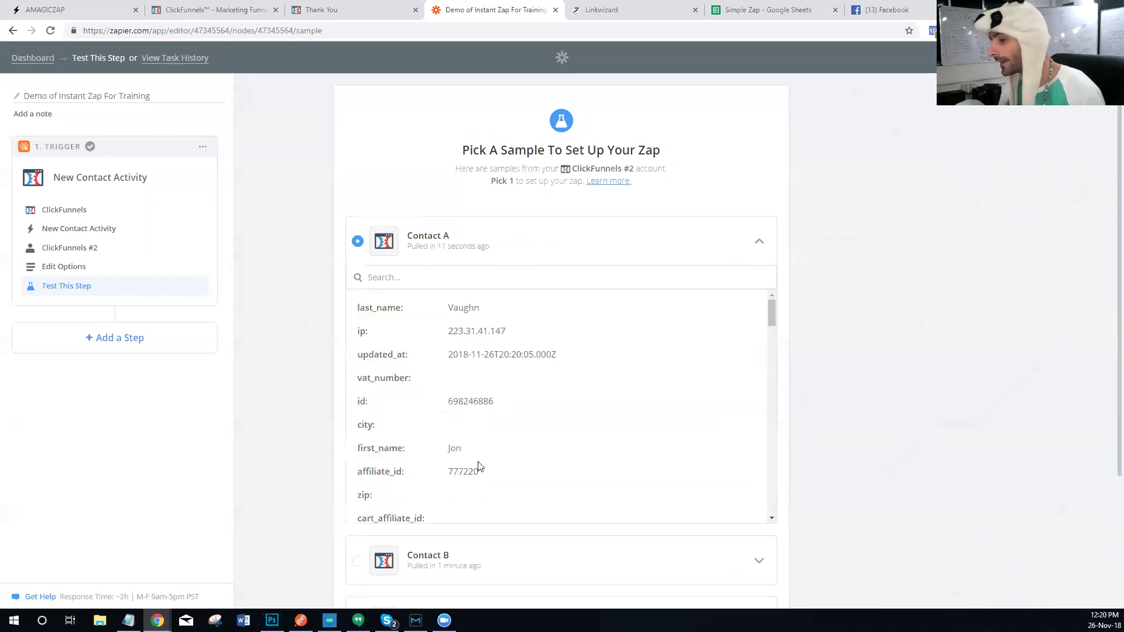
scroll(471, 451, "down", 4)
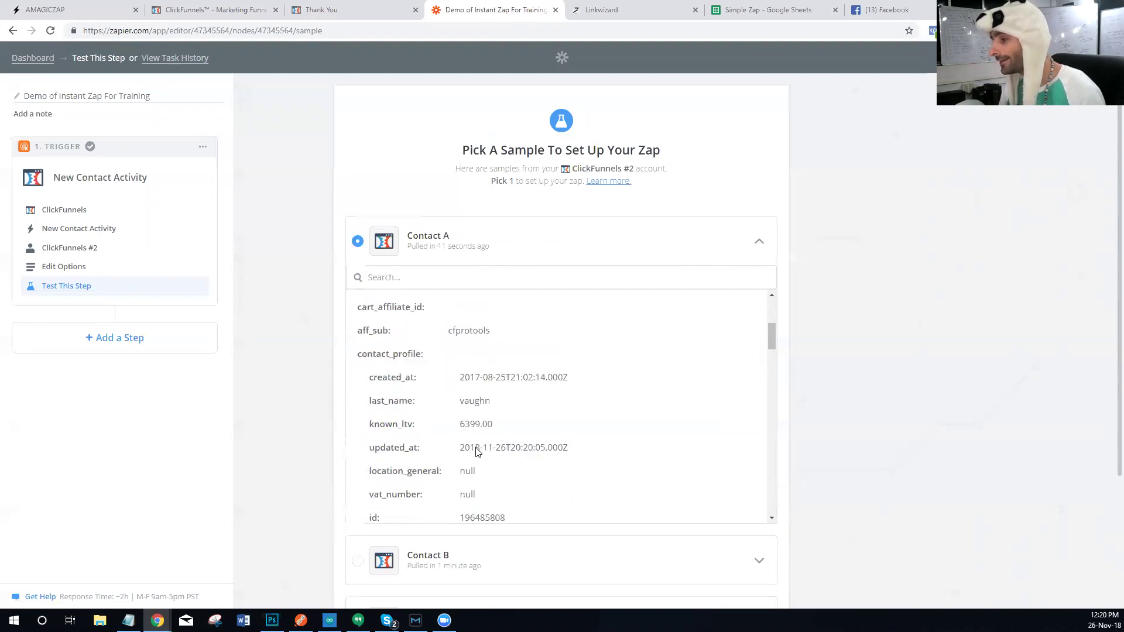
scroll(475, 350, "down", 6)
scroll(486, 374, "up", 6)
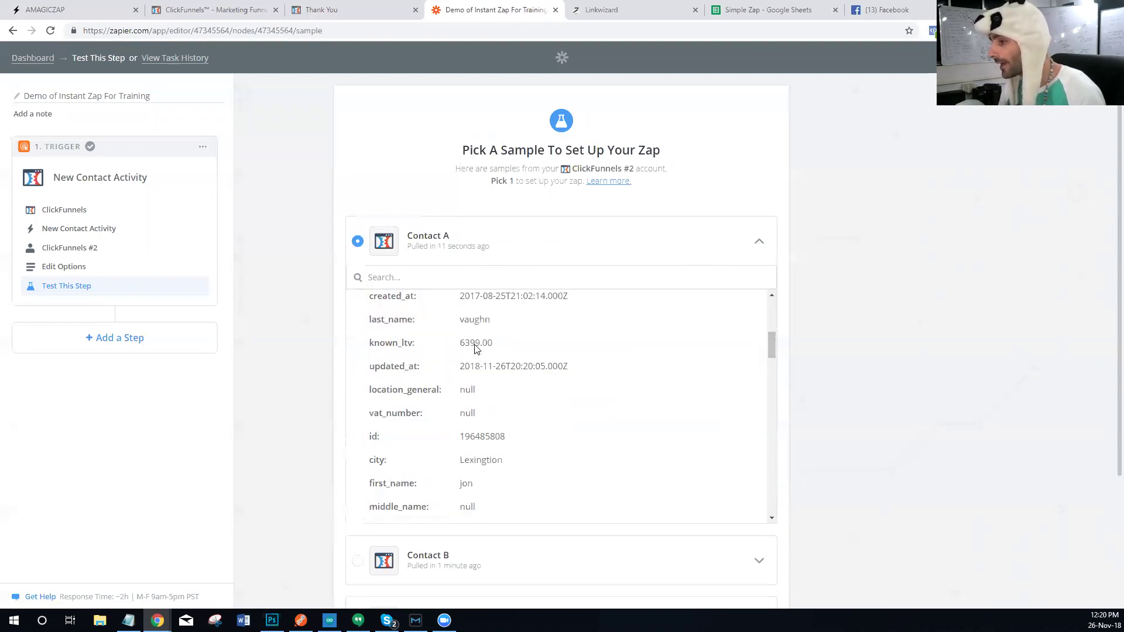
scroll(488, 378, "down", 1)
scroll(488, 378, "up", 5)
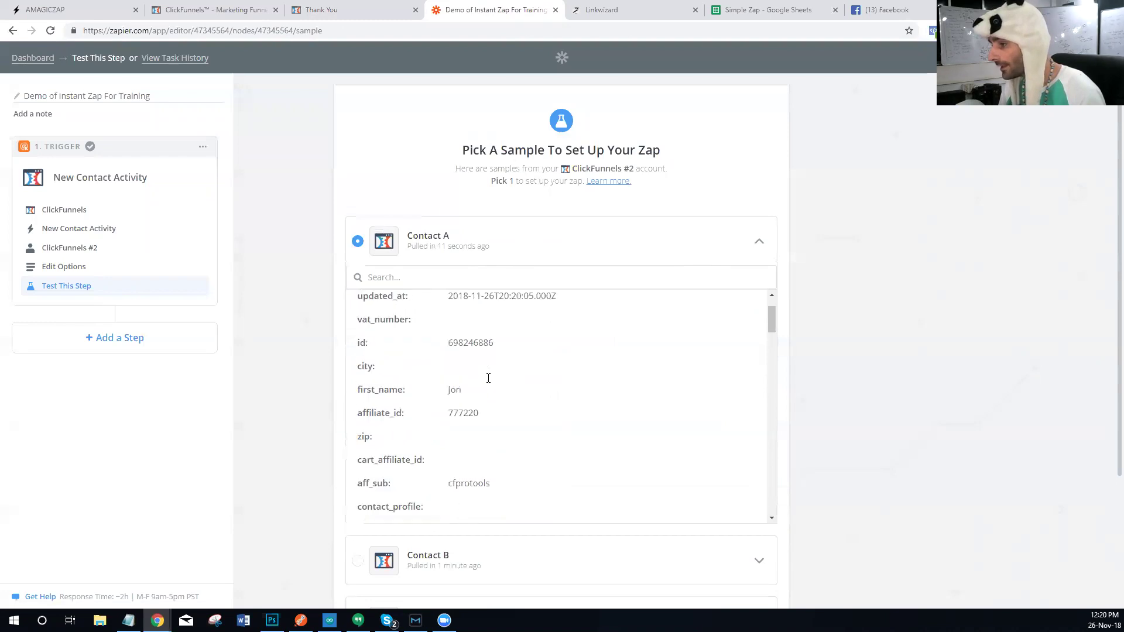
scroll(473, 350, "down", 2)
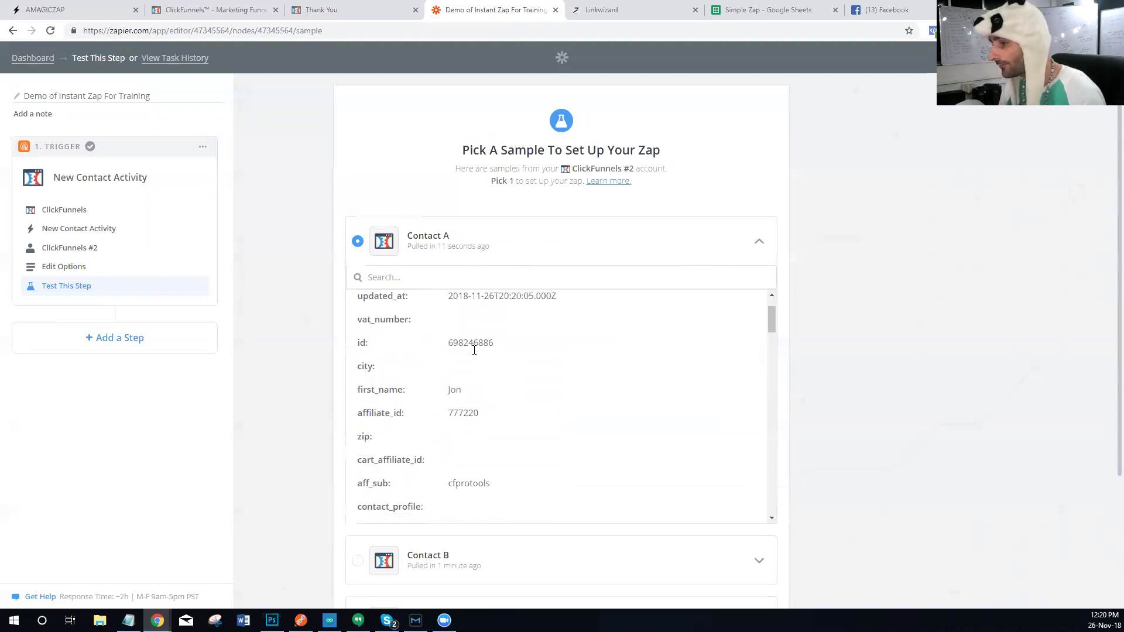
scroll(474, 349, "up", 2)
scroll(460, 366, "down", 5)
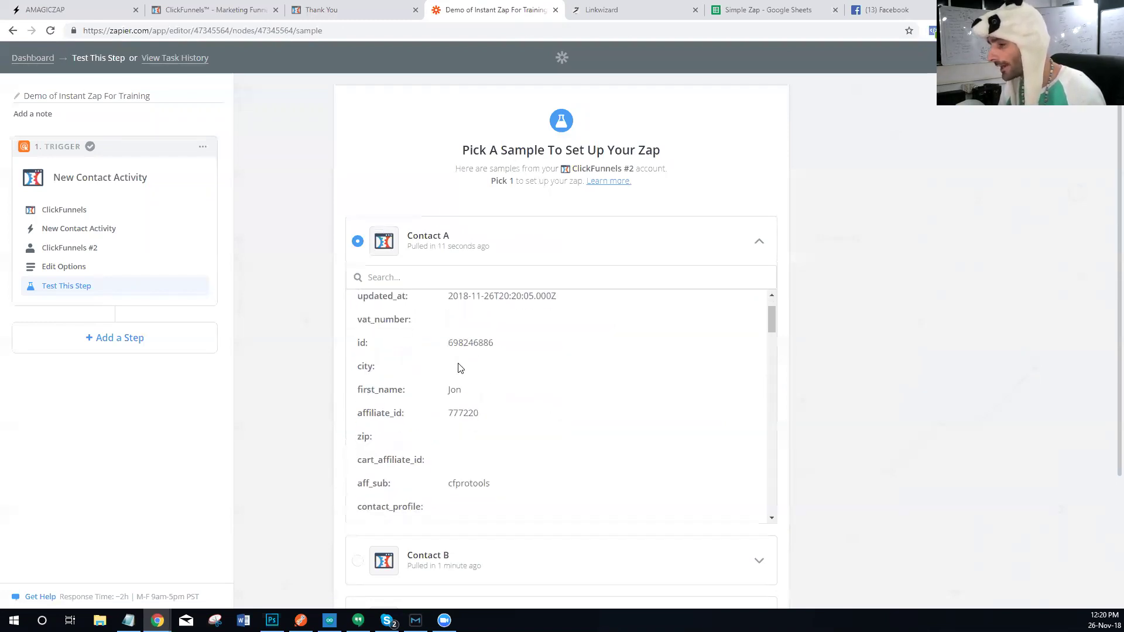
scroll(459, 368, "down", 2)
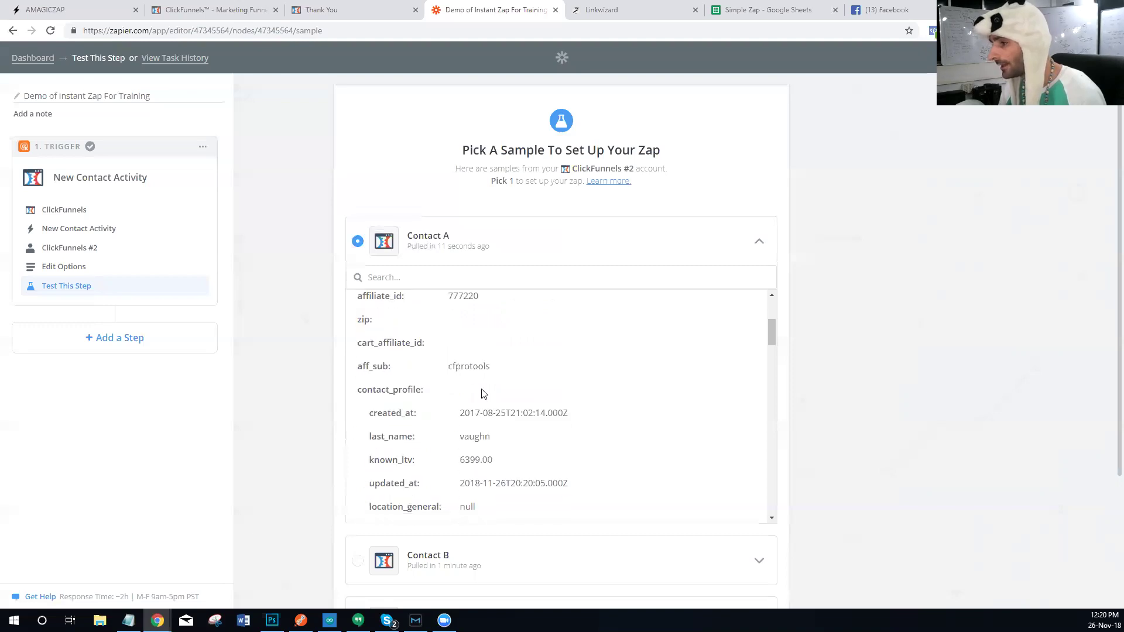
scroll(479, 368, "down", 2)
scroll(479, 368, "down", 2)
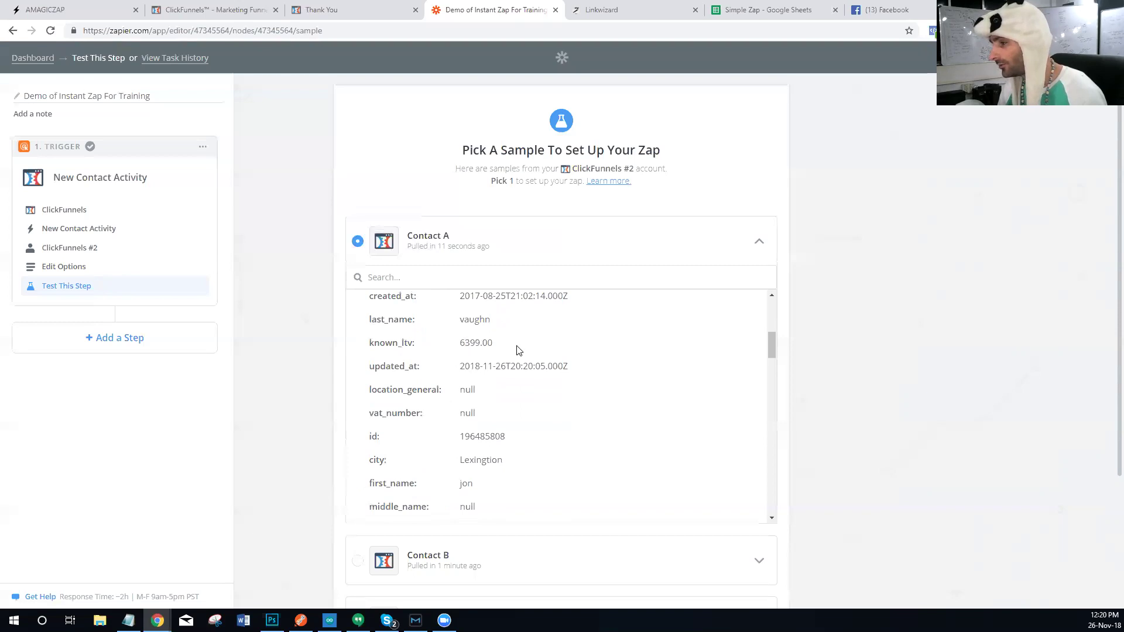
Step: Review Contact A's remaining fields, highlighting the known_ltv value 6399.00
left_click_drag(519, 350, 488, 345)
left_click(500, 349)
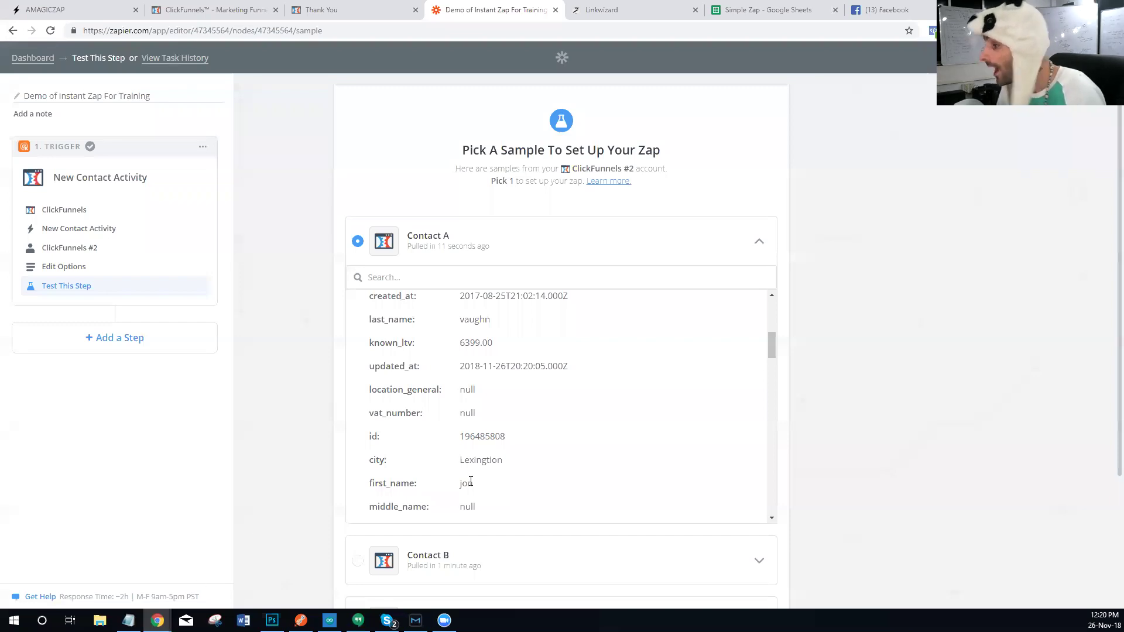
scroll(509, 391, "down", 5)
scroll(506, 373, "down", 5)
scroll(506, 373, "down", 15)
scroll(502, 380, "down", 2)
scroll(494, 389, "up", 2)
scroll(488, 404, "down", 2)
scroll(486, 411, "down", 10)
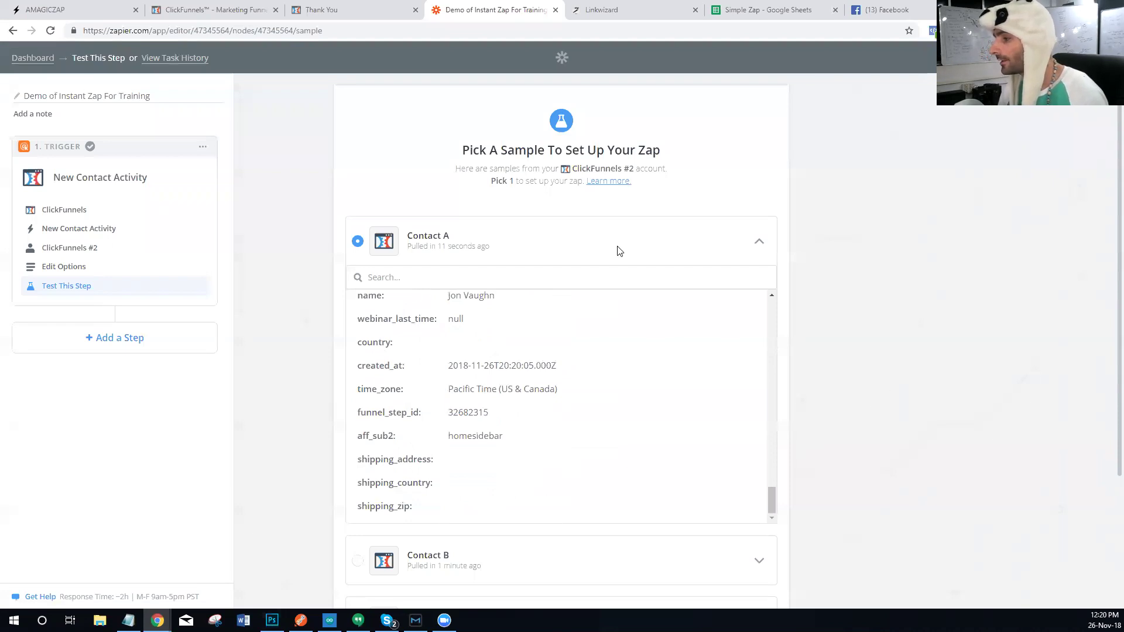
scroll(722, 309, "down", 3)
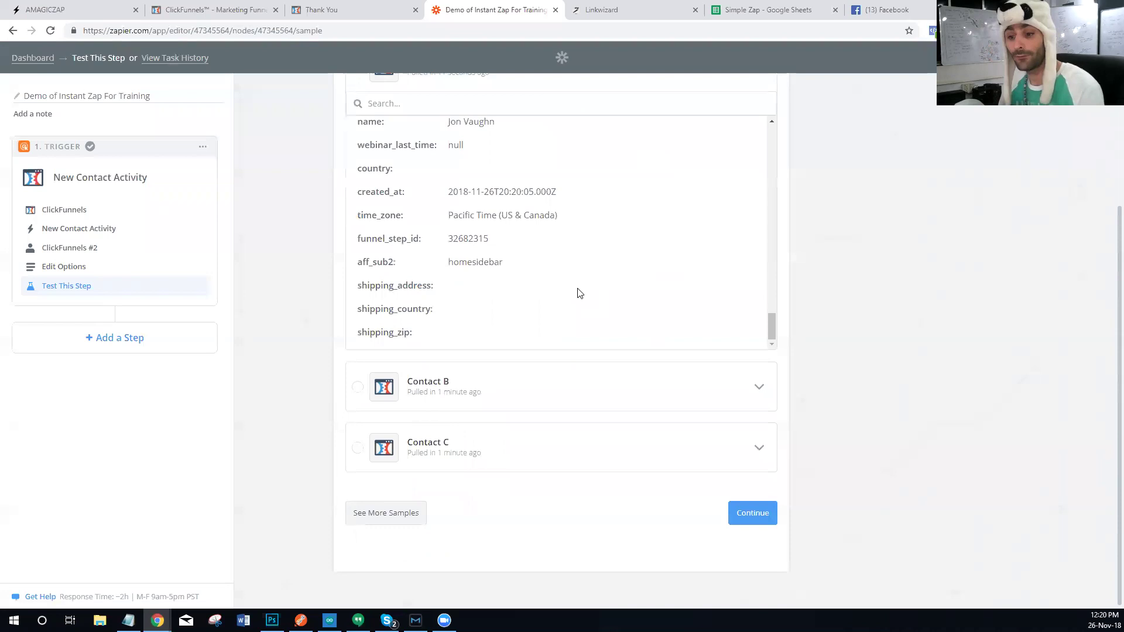
Step: Confirm Contact A as the trigger sample and add a second, action step to the zap
left_click(749, 514)
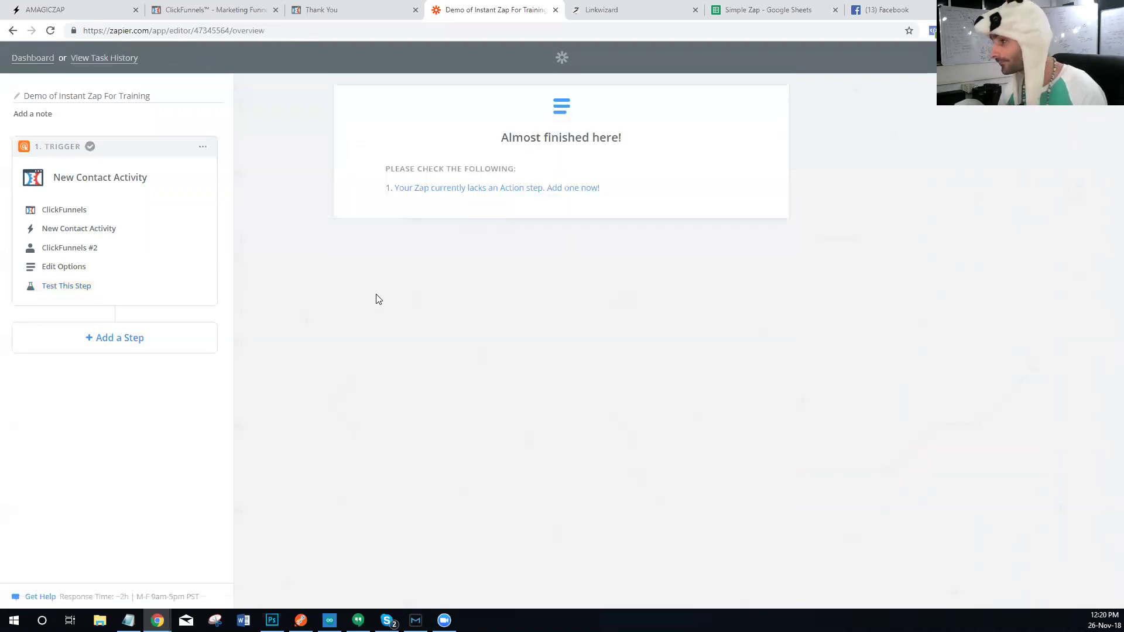
left_click(450, 195)
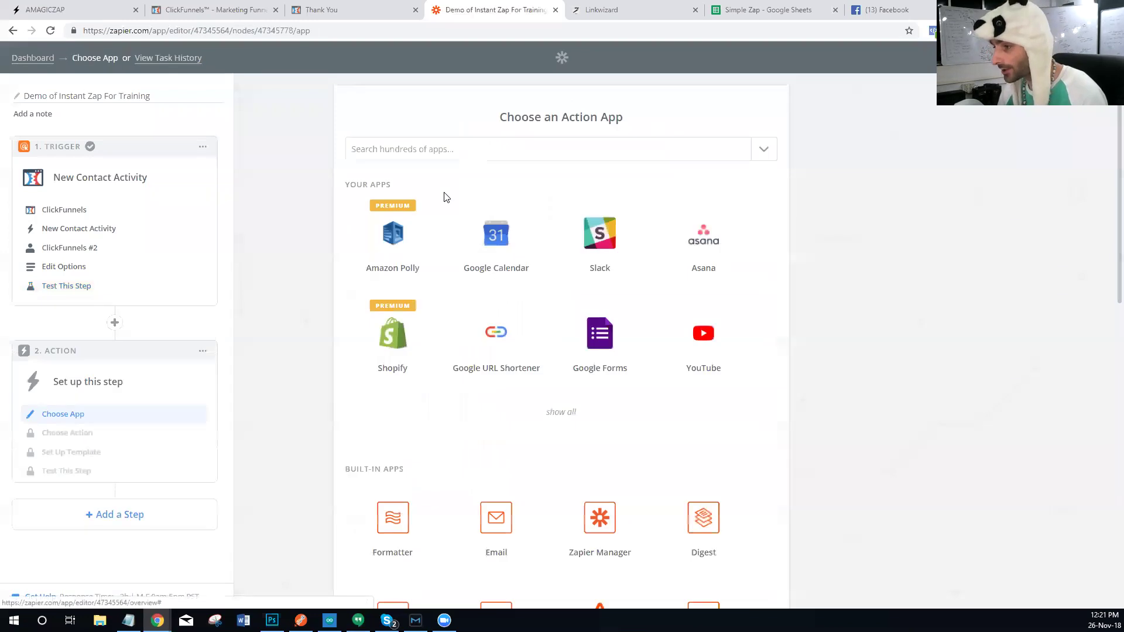
left_click(115, 324)
scroll(130, 441, "down", 1)
scroll(130, 441, "down", 4)
scroll(96, 253, "up", 2)
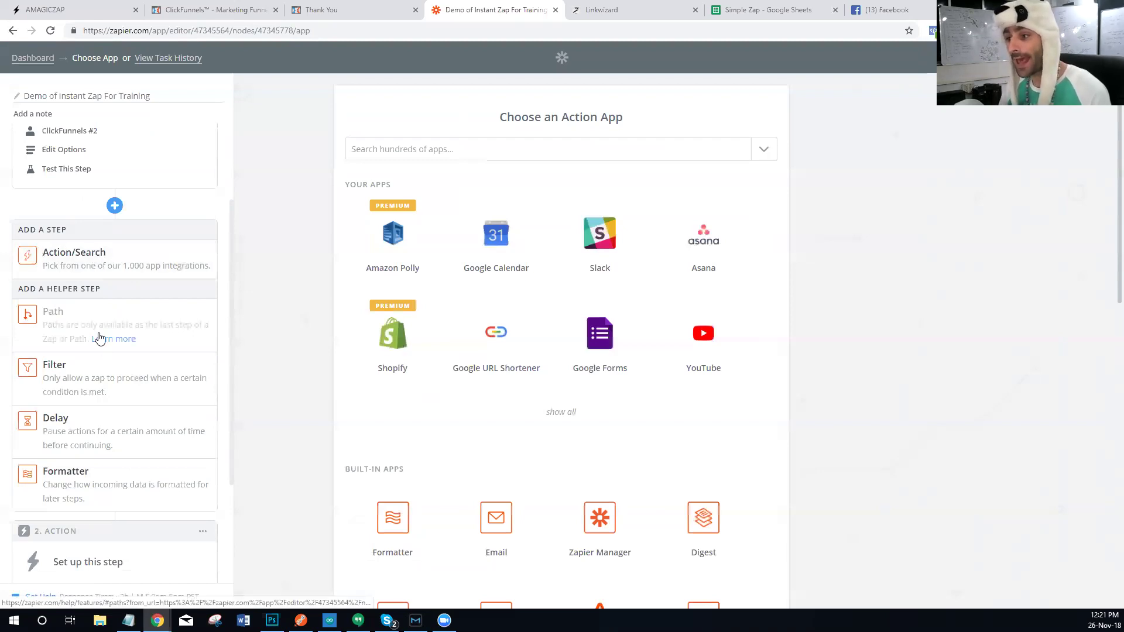
scroll(80, 345, "down", 3)
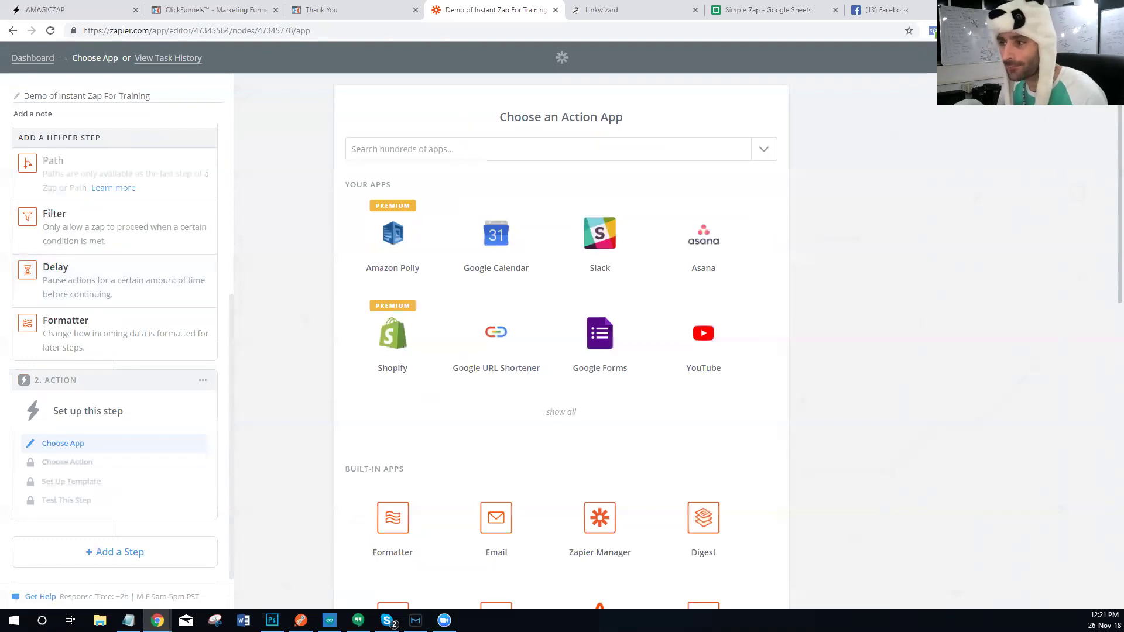
scroll(79, 251, "up", 2)
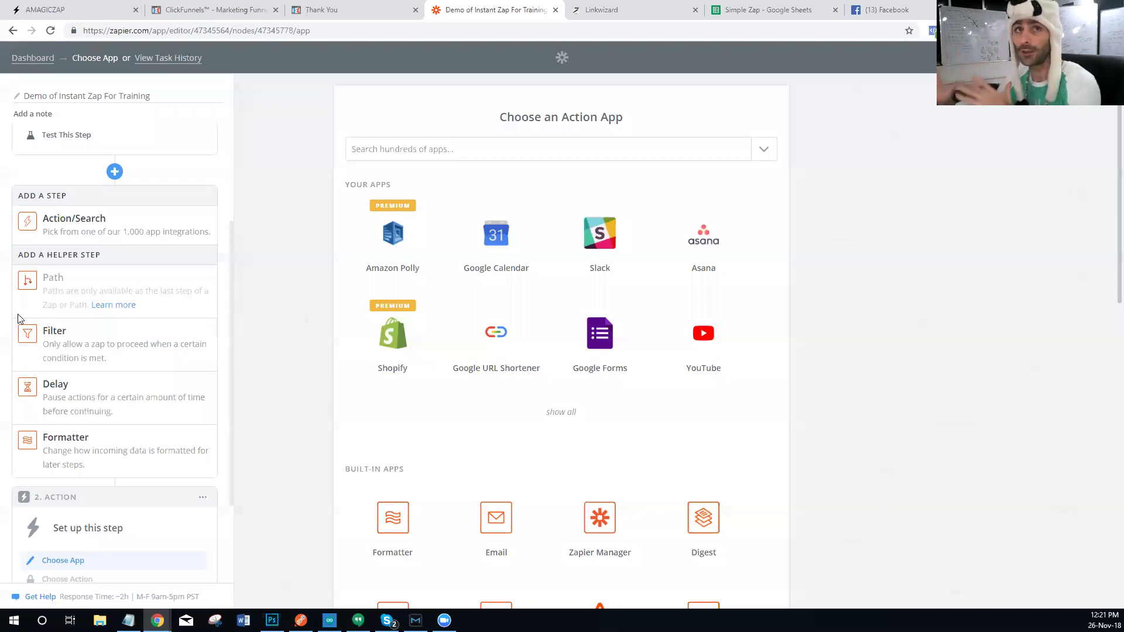
scroll(346, 376, "down", 2)
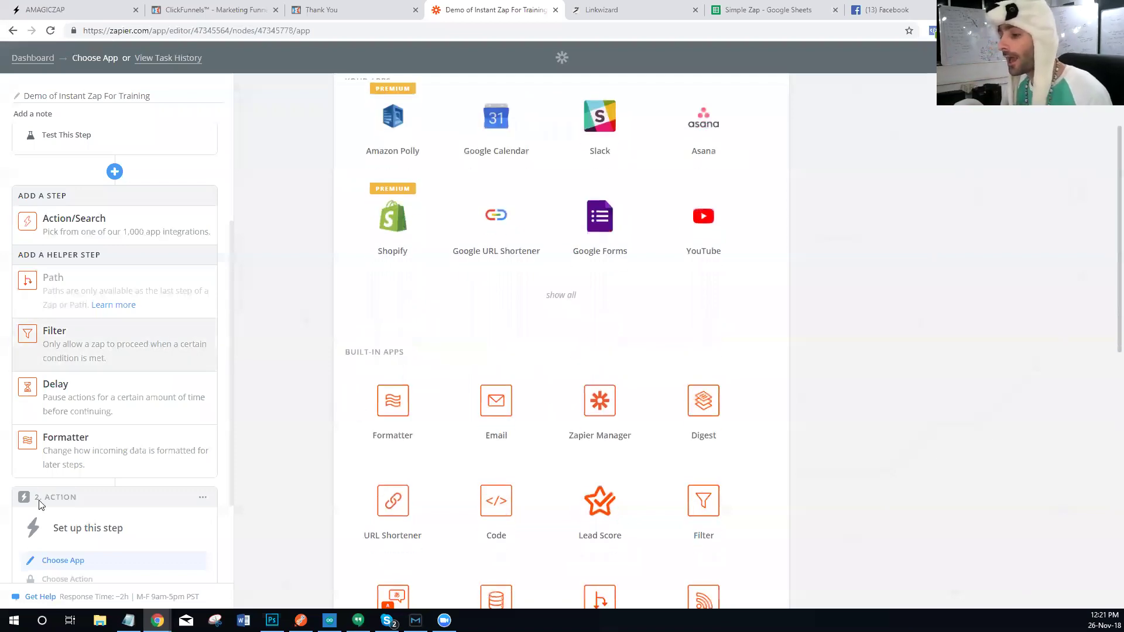
left_click(283, 359)
scroll(258, 369, "down", 4)
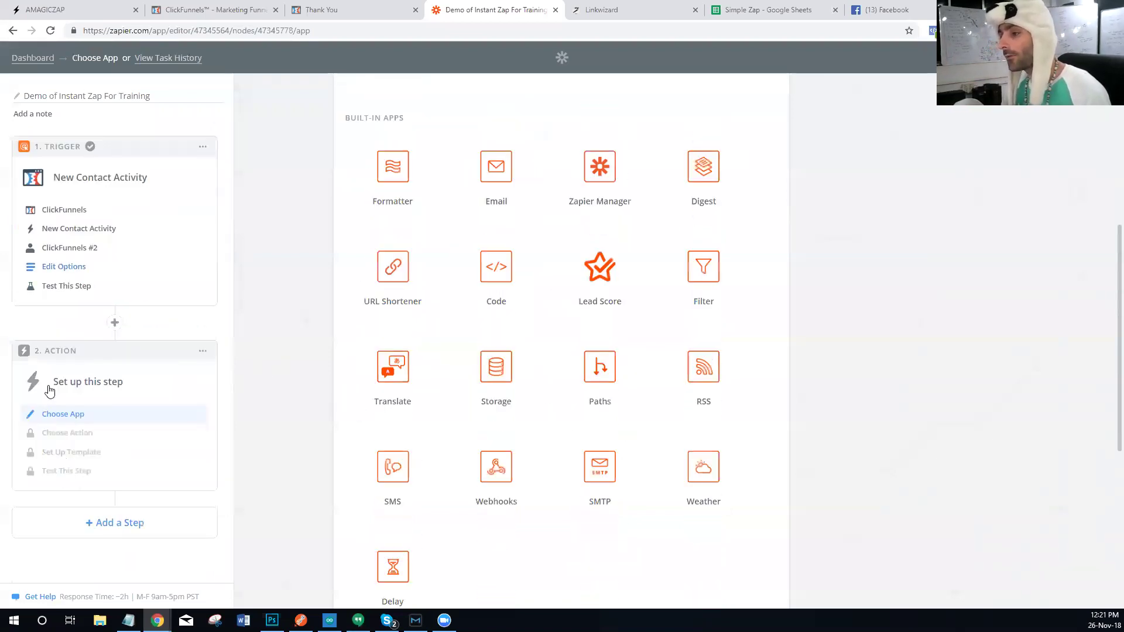
scroll(444, 314, "up", 6)
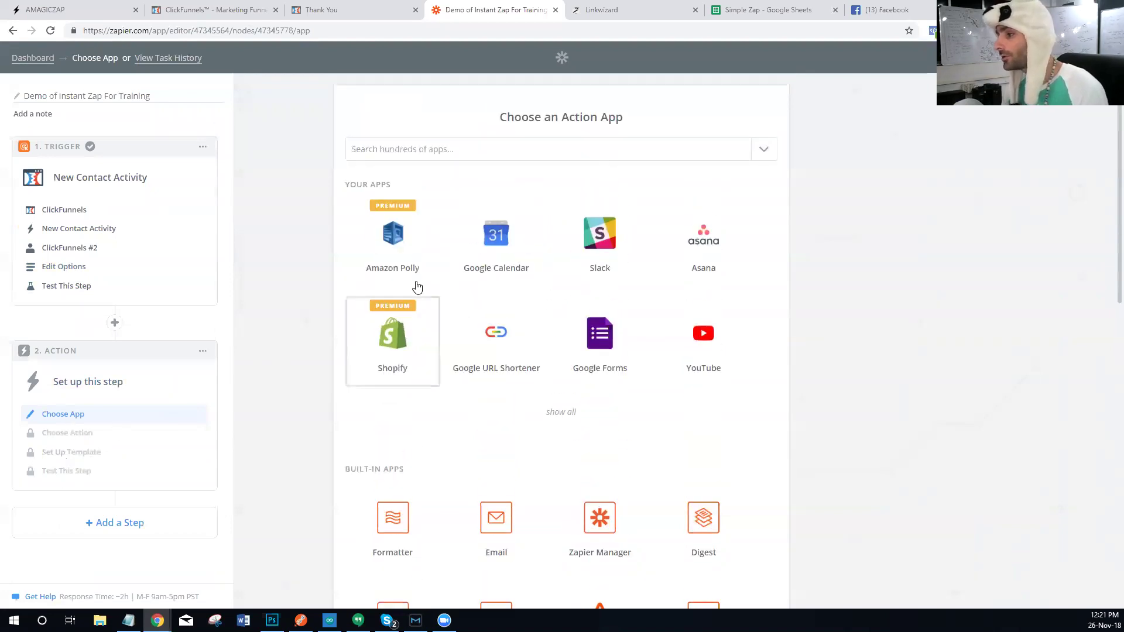
Step: Set the action to Google Sheets Create Spreadsheet Row using the connected Google account
left_click(445, 147)
left_click(399, 186)
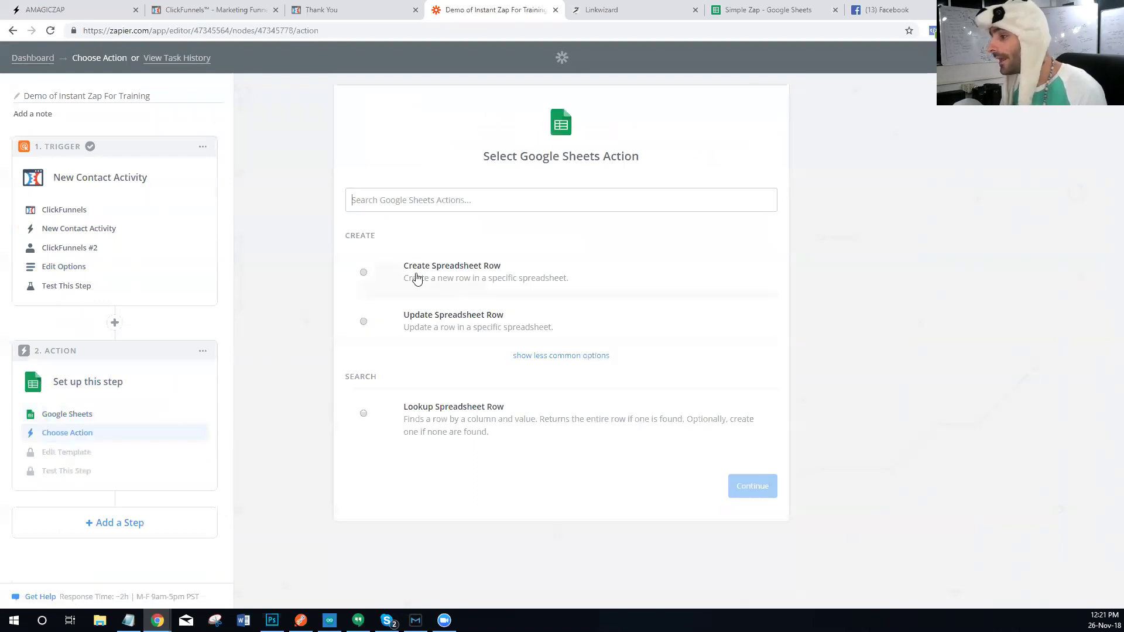
left_click(417, 280)
left_click(729, 491)
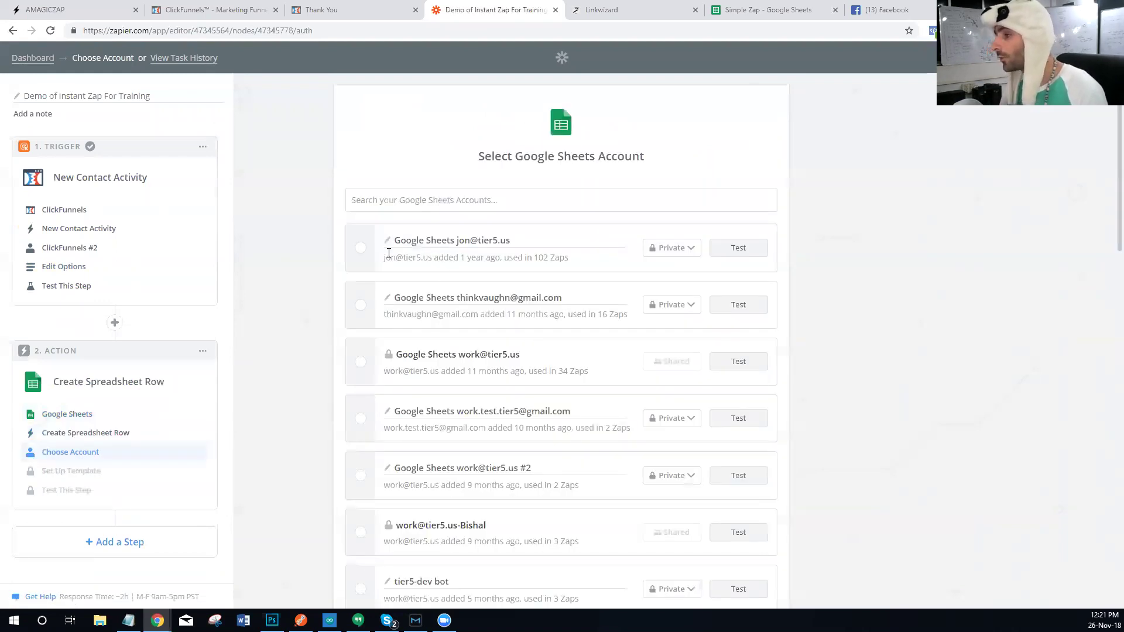
left_click(361, 248)
scroll(693, 326, "down", 15)
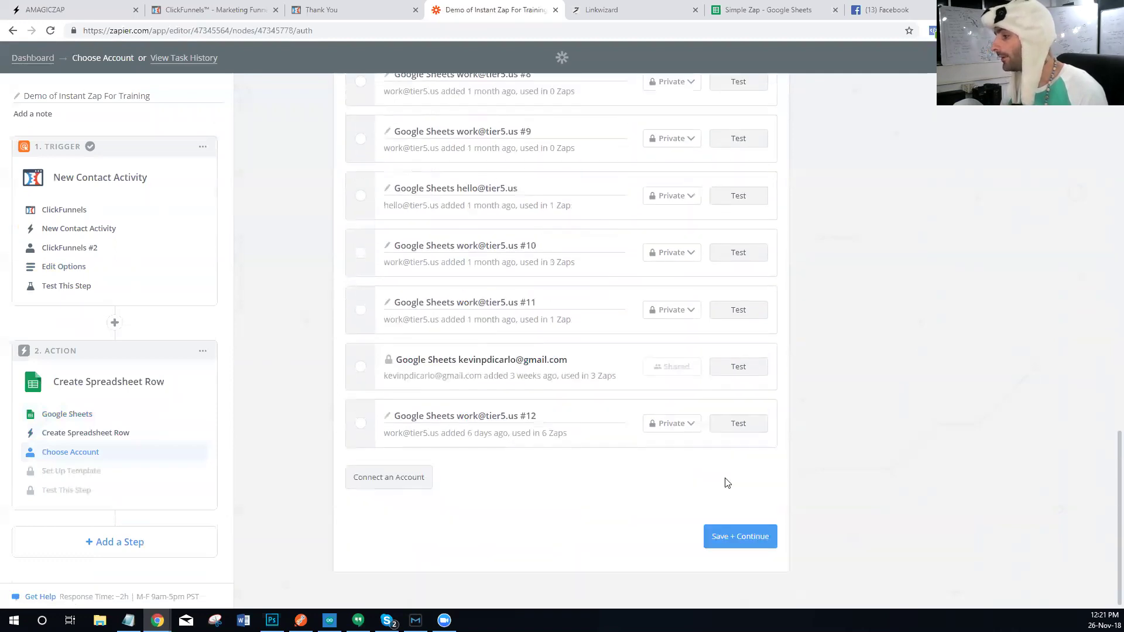
left_click(730, 538)
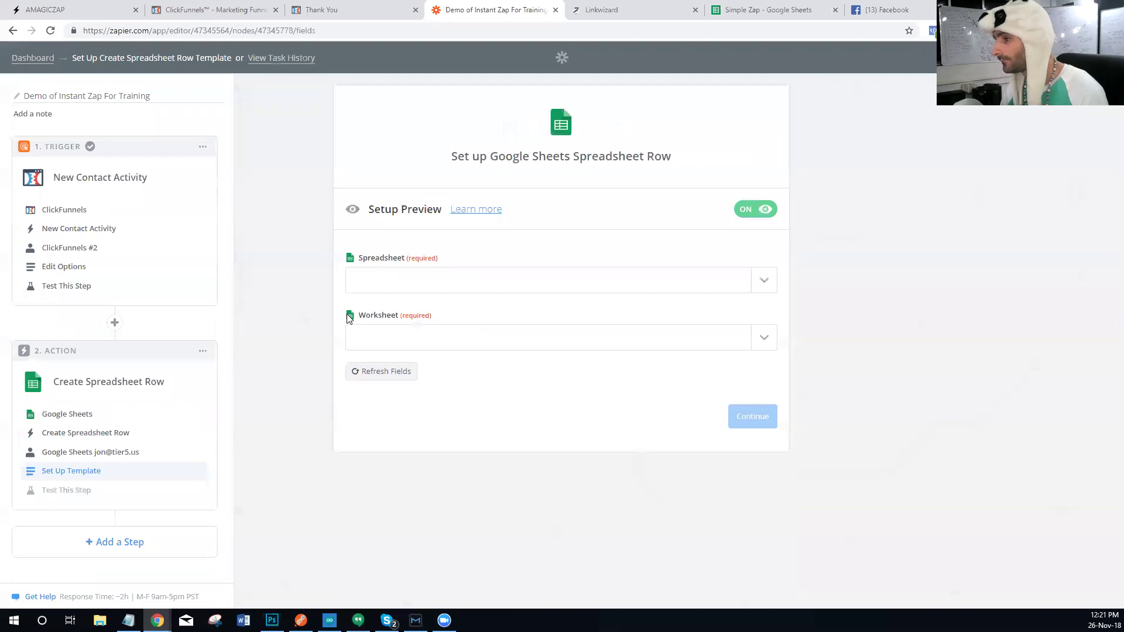
Step: Target the Simple Zap spreadsheet's 'Clickfunnels Instant Trigger - Action' worksheet for new rows
left_click(402, 282)
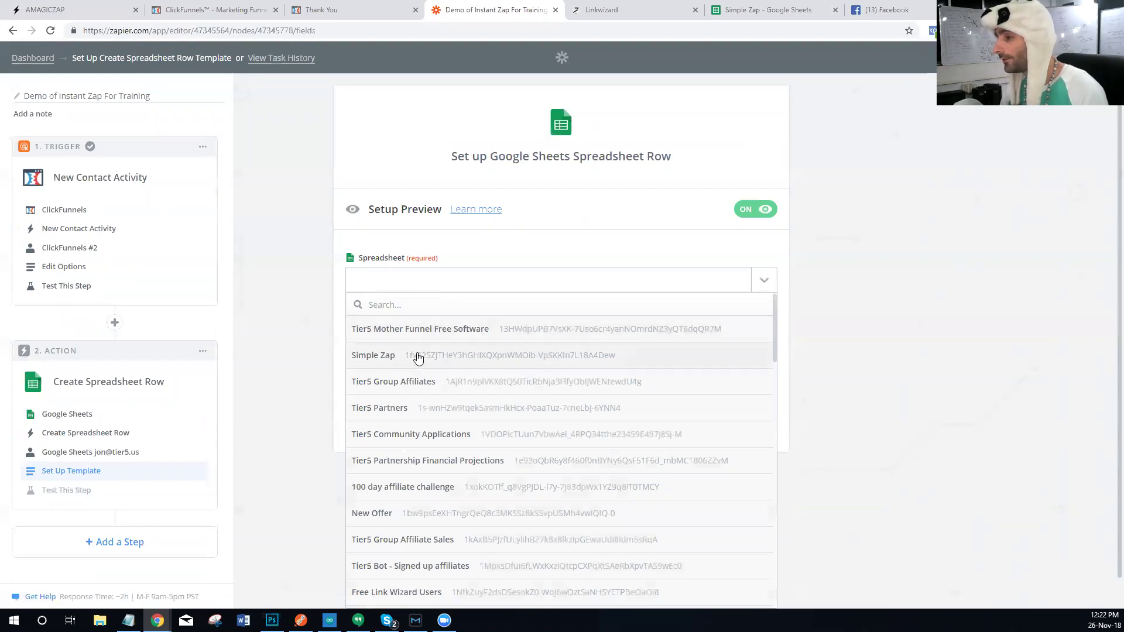
left_click(419, 357)
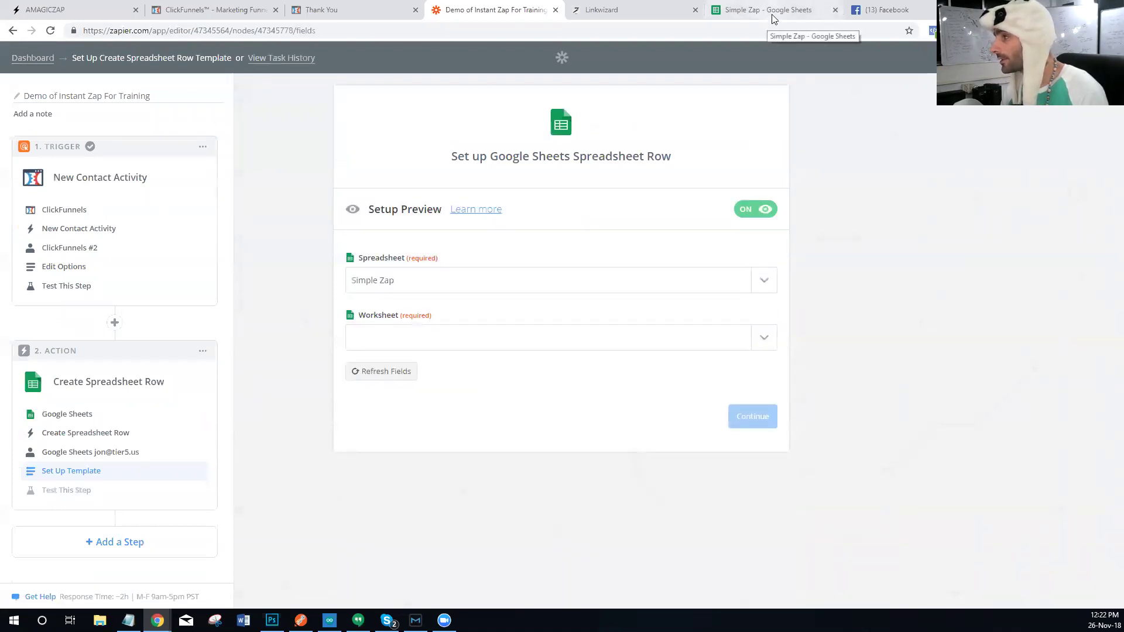
left_click(767, 20)
left_click(499, 17)
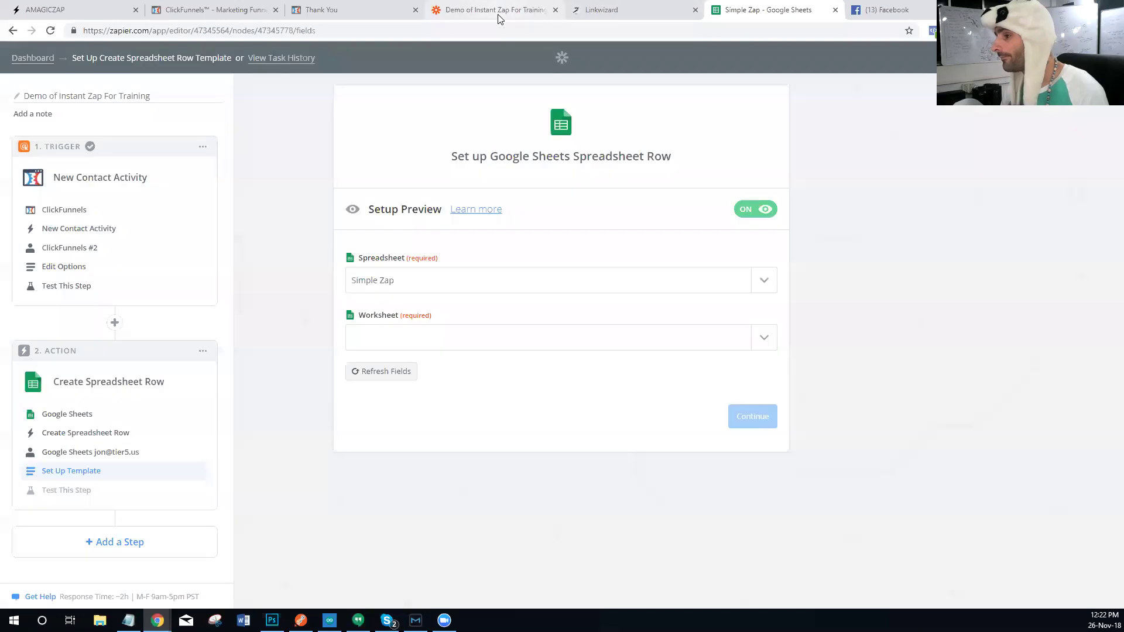
left_click(533, 344)
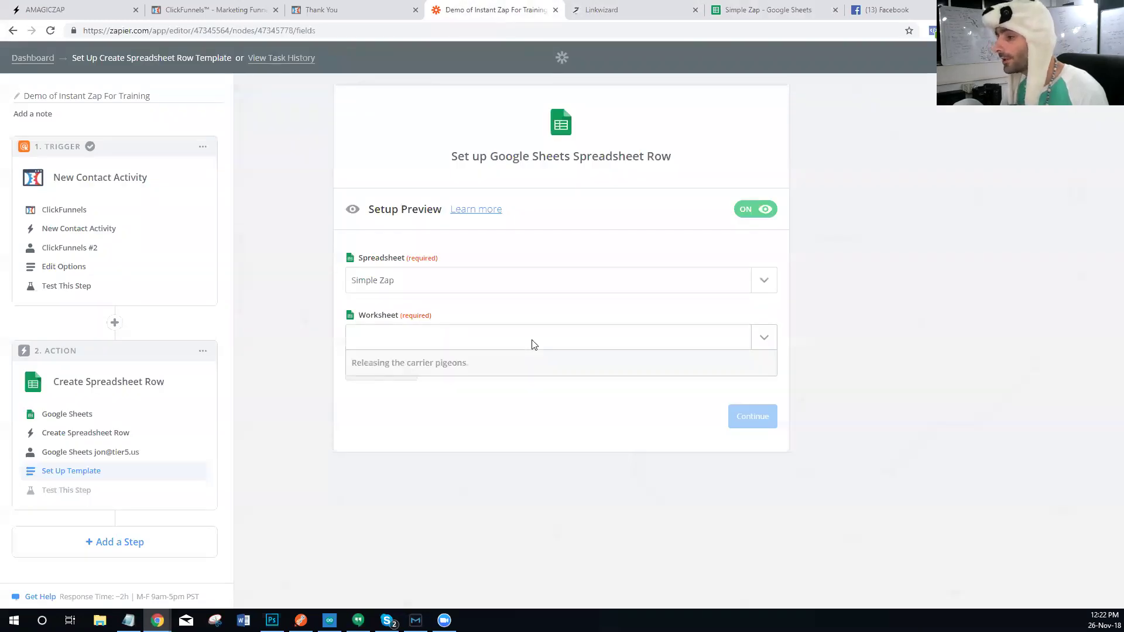
left_click(429, 447)
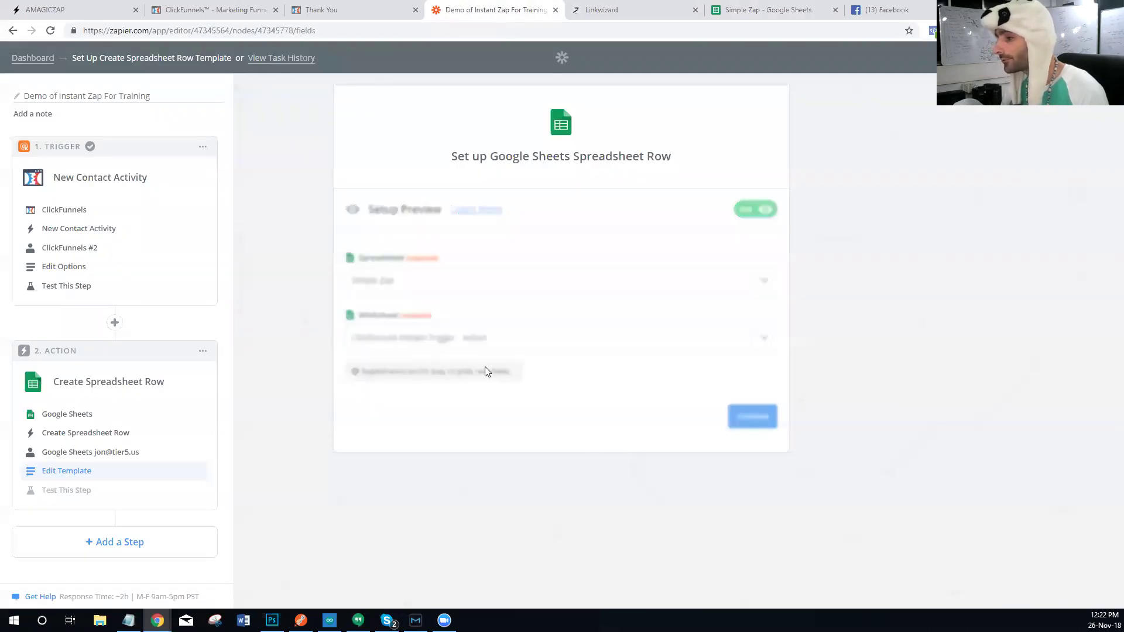
left_click(431, 403)
left_click(398, 453)
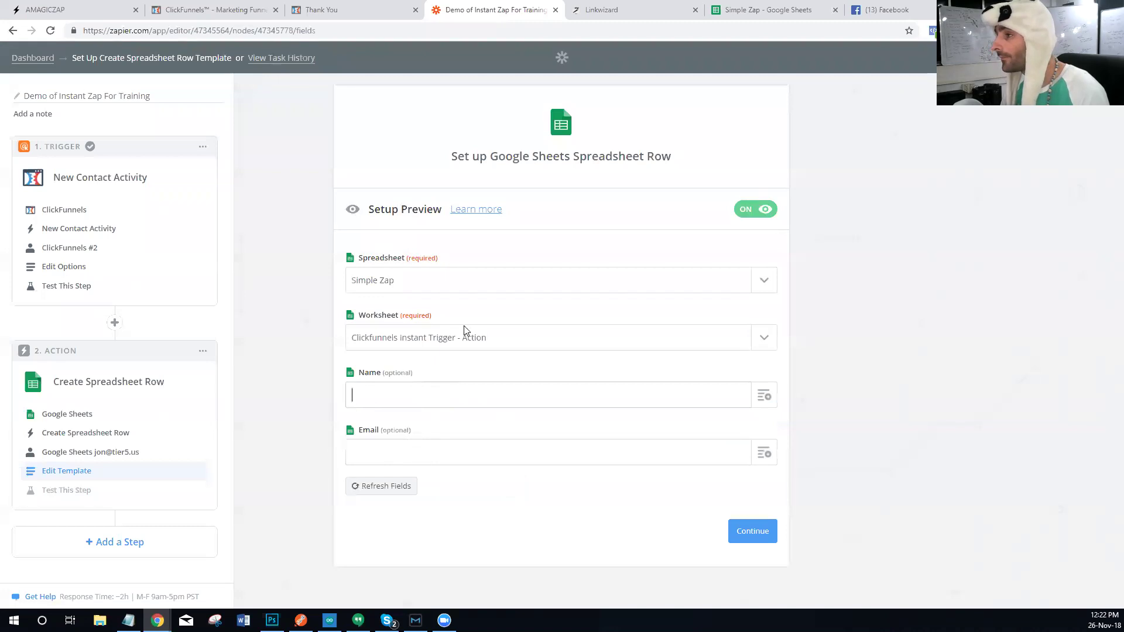
Step: Add an LTV header in cell C1 of the Simple Zap spreadsheet
left_click(761, 10)
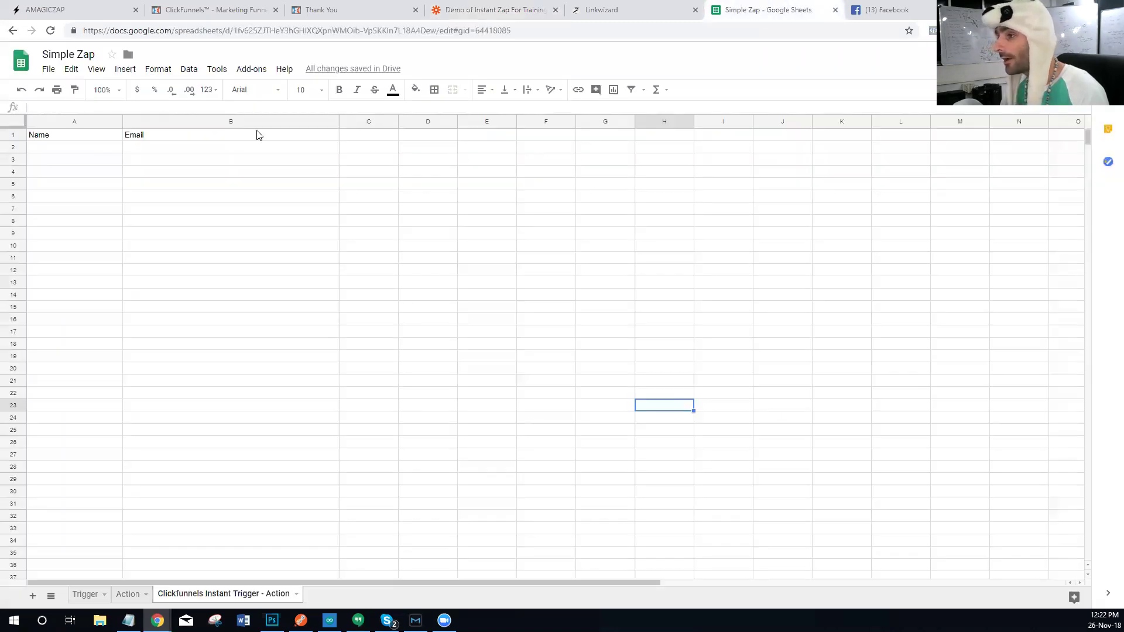
left_click(383, 139)
type("LTV")
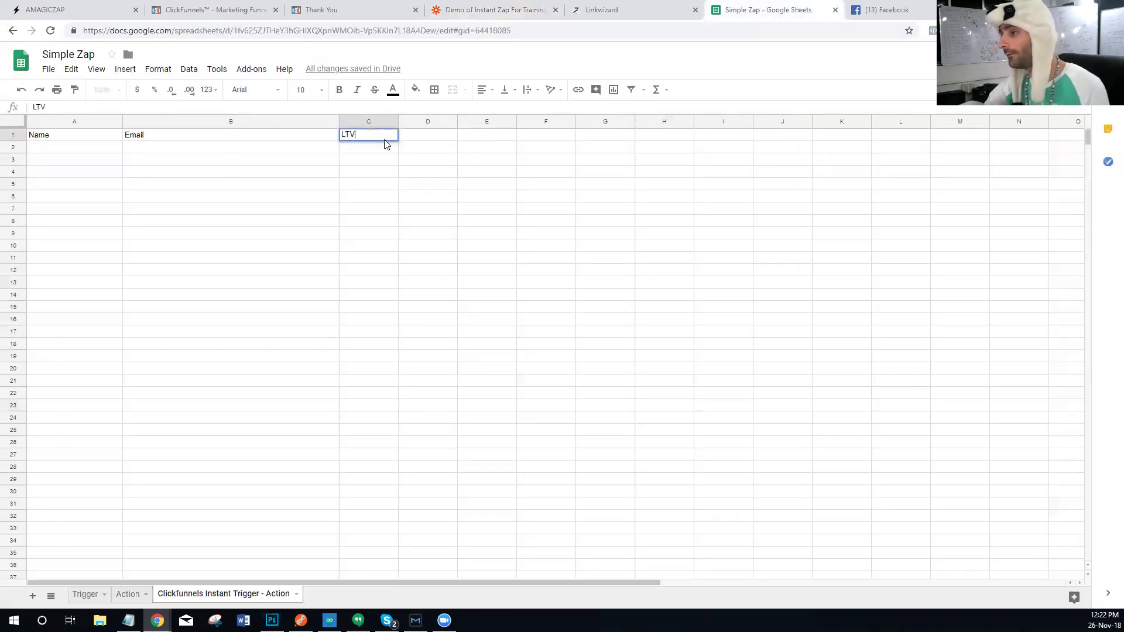
key("Tab")
left_click(395, 139)
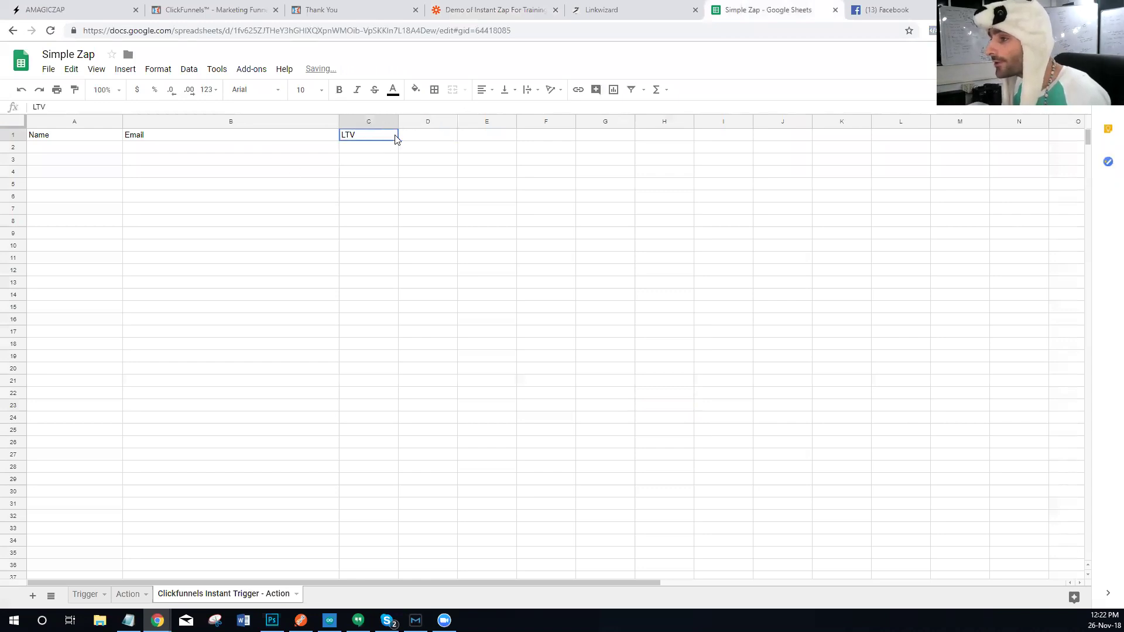
Step: Back in Zapier, refresh the sheet's fields so an LTV field appears beside Name and Email
left_click(520, 10)
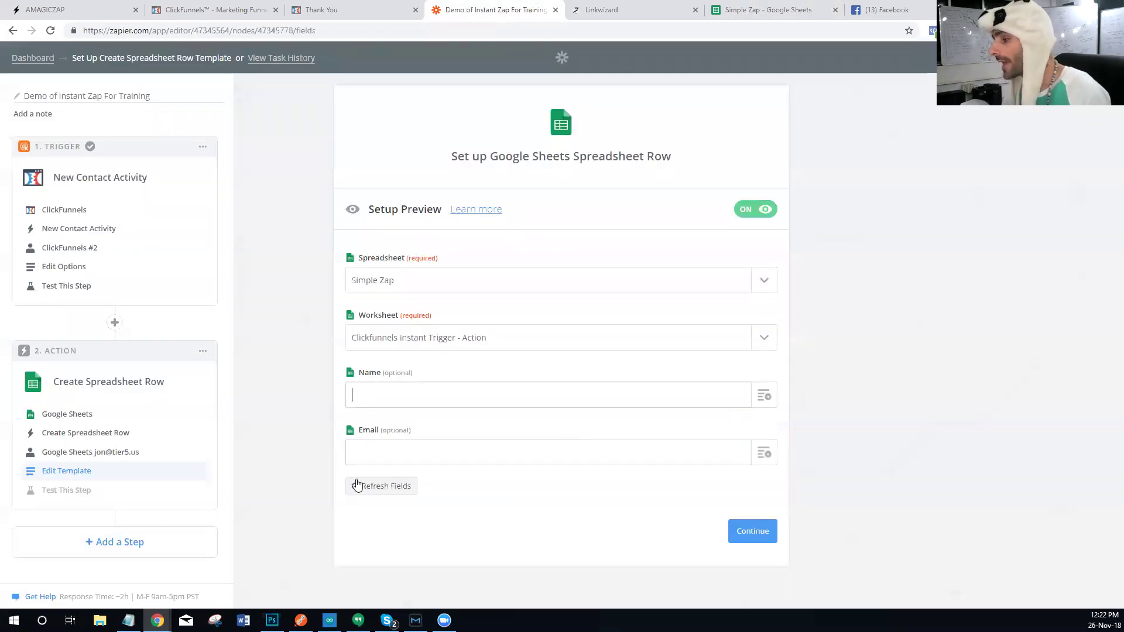
left_click(387, 491)
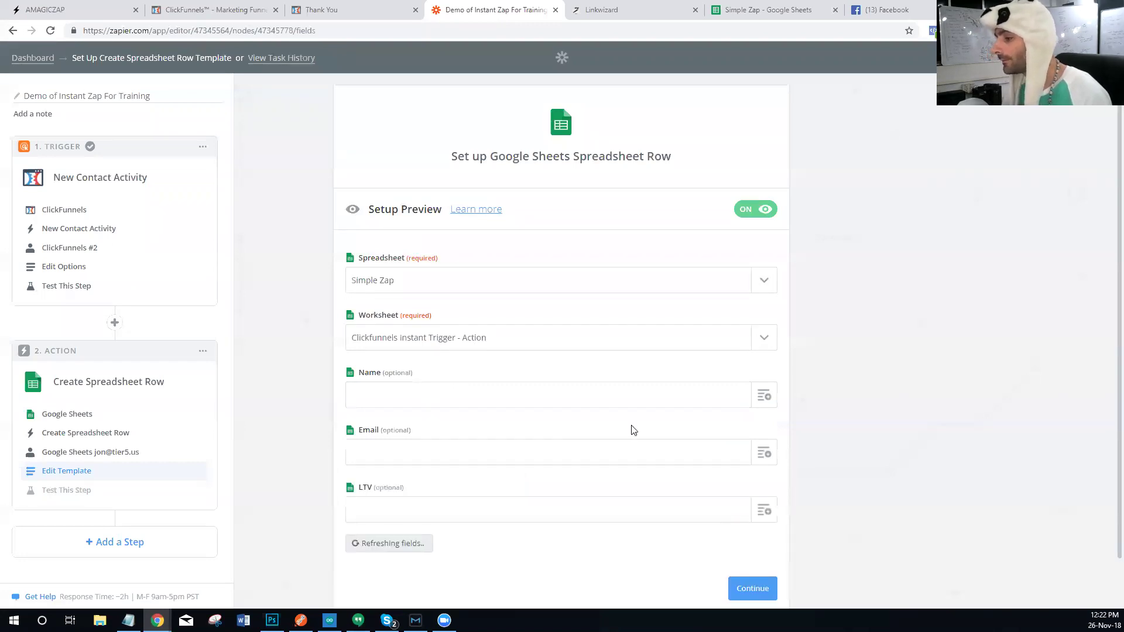
scroll(451, 381, "down", 1)
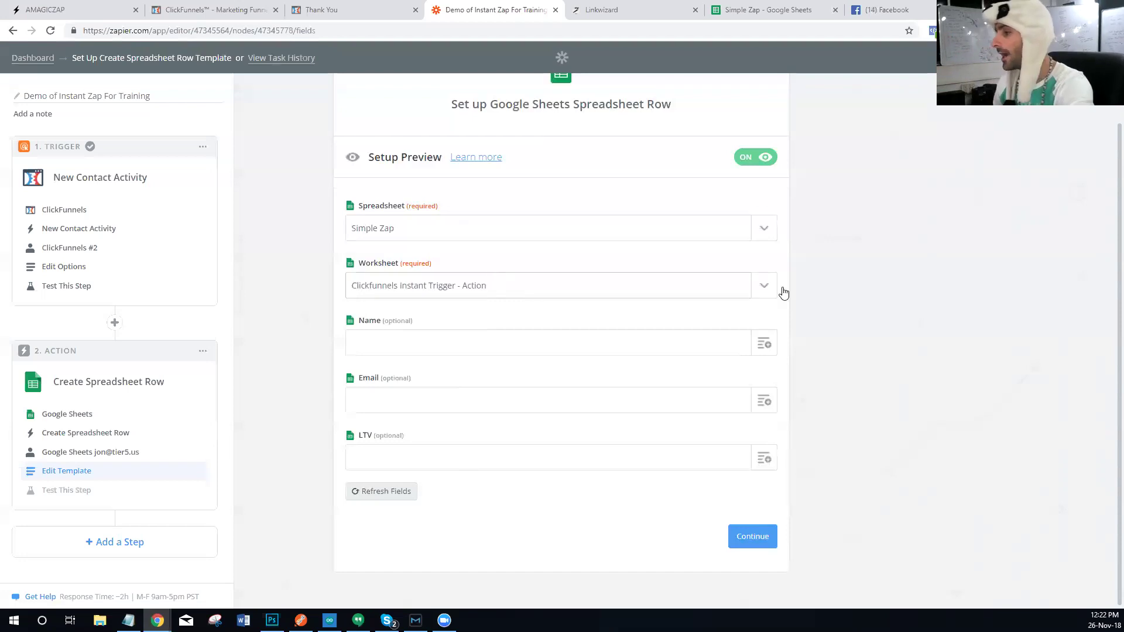
Step: Map the trigger contact's name into Name and email into Email from Step 1
left_click(764, 344)
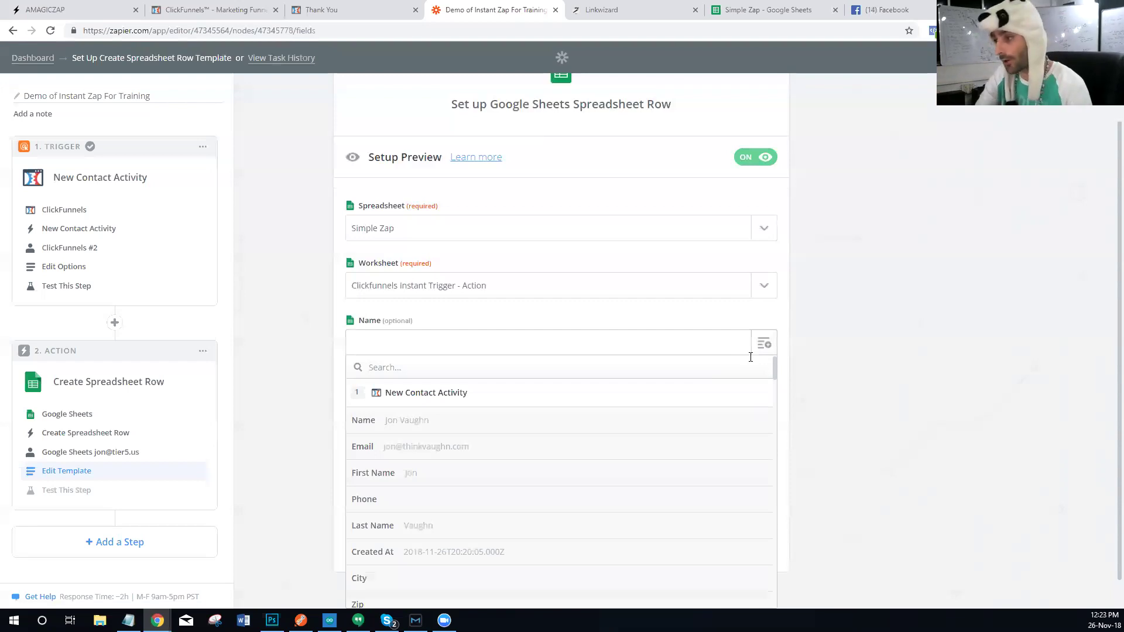
type("aff")
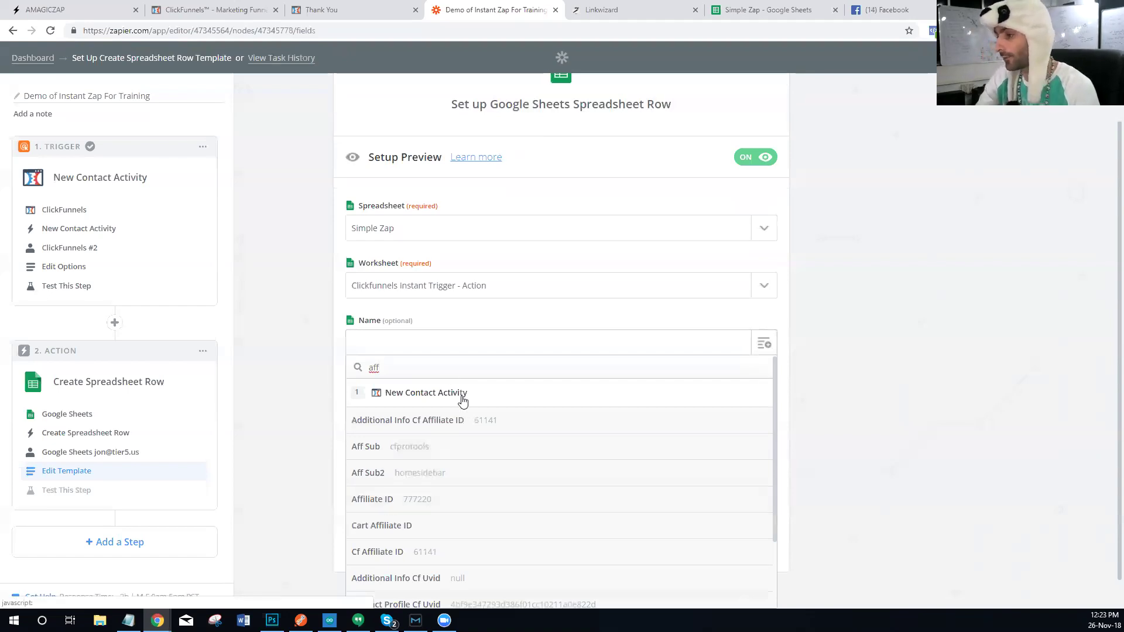
key("BackSpace")
key("BackSpace")
key("BackSpace")
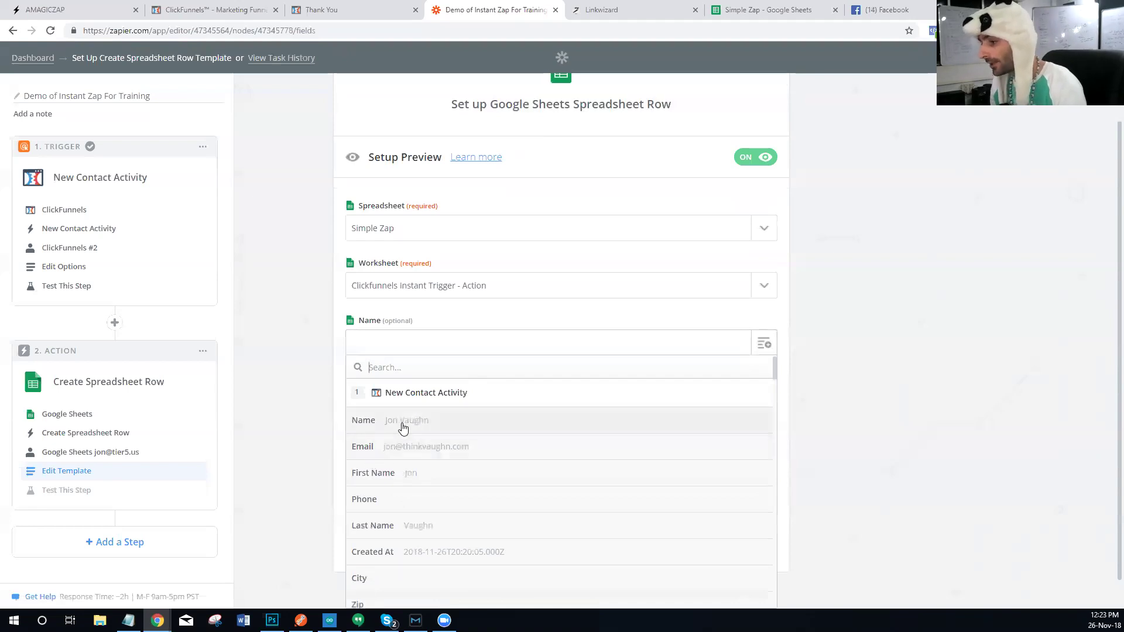
left_click(403, 429)
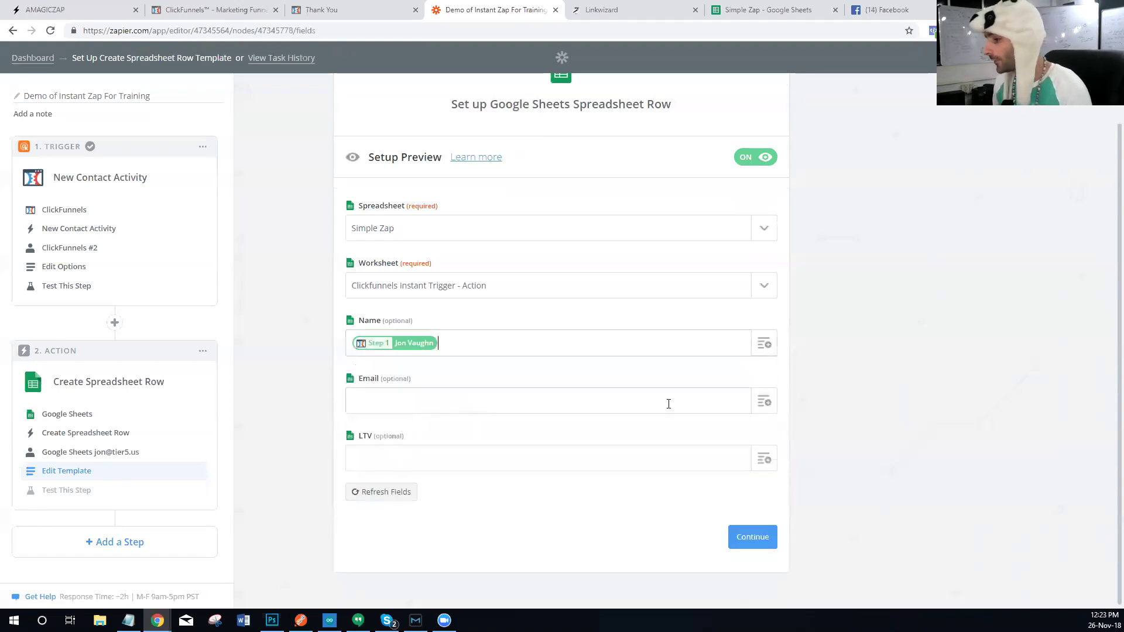
left_click(765, 410)
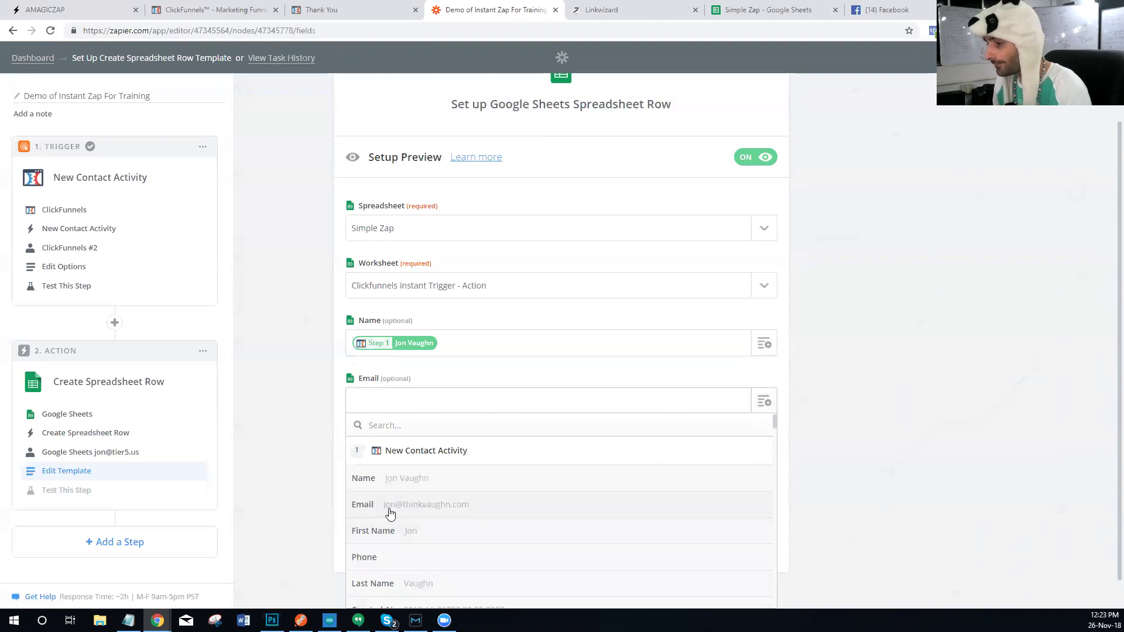
left_click(390, 514)
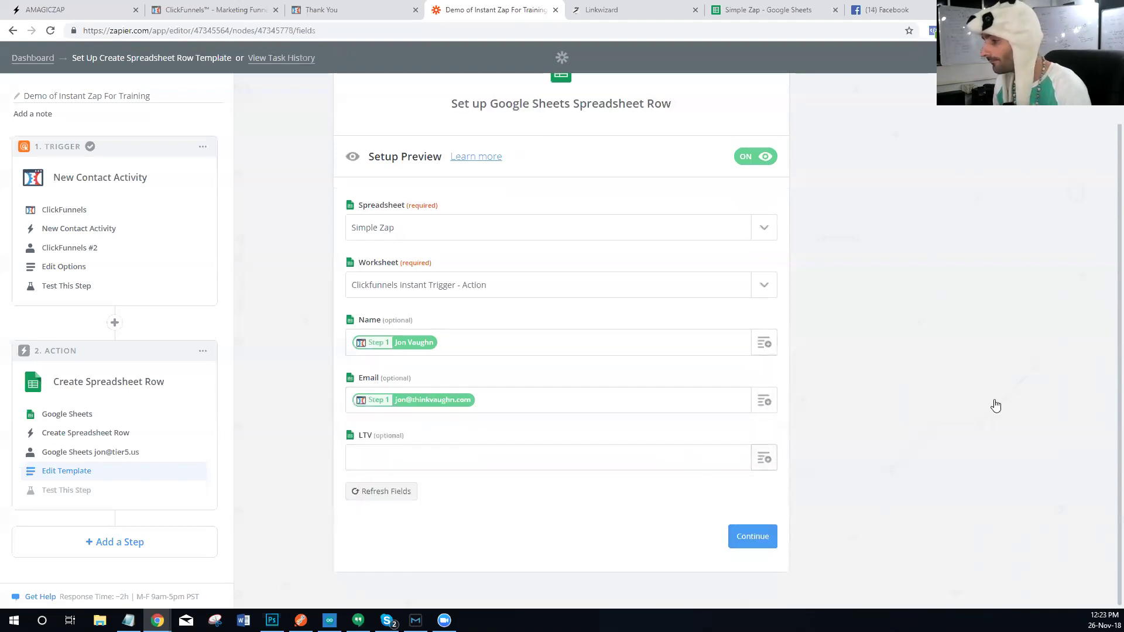
Step: Map Contact Profile Known Ltv into the LTV field and continue to testing
left_click(764, 460)
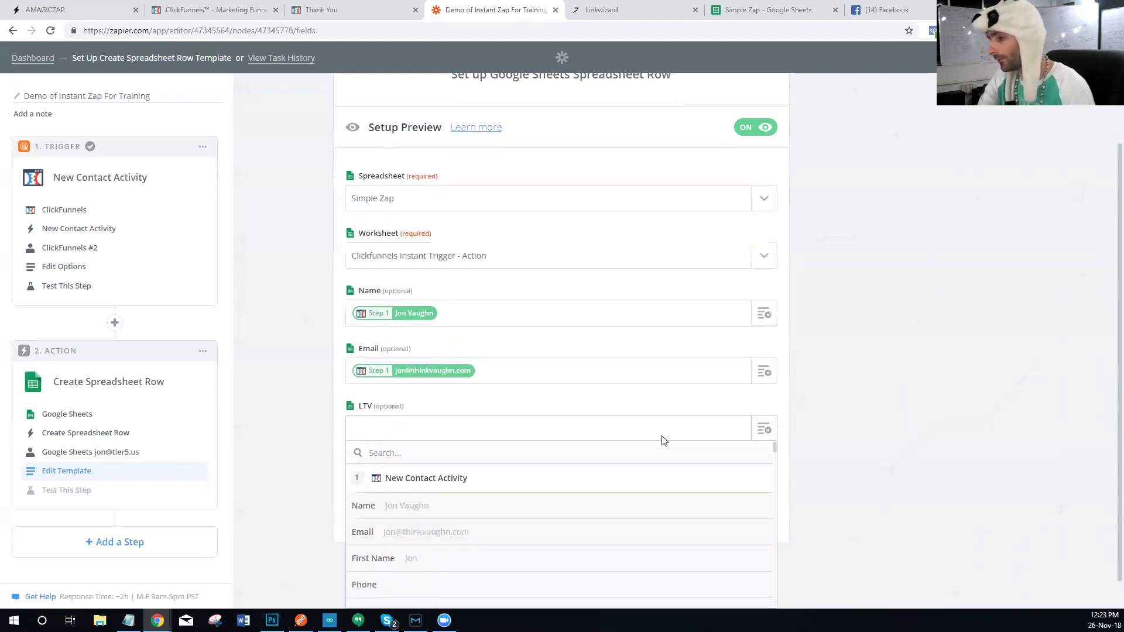
scroll(664, 441, "down", 10)
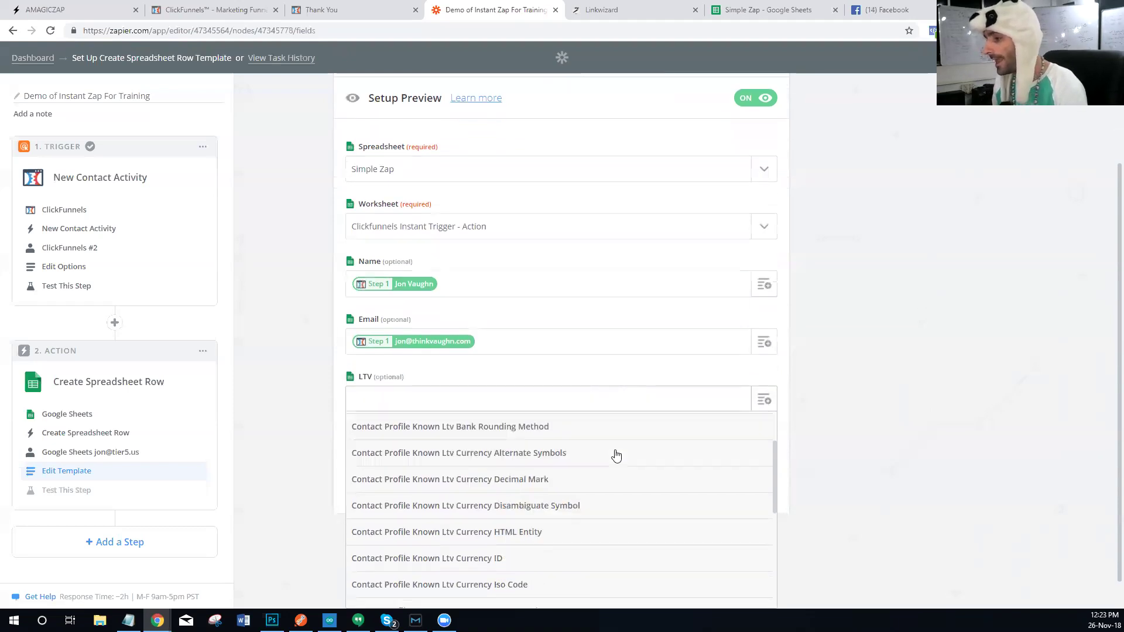
scroll(600, 476, "up", 2)
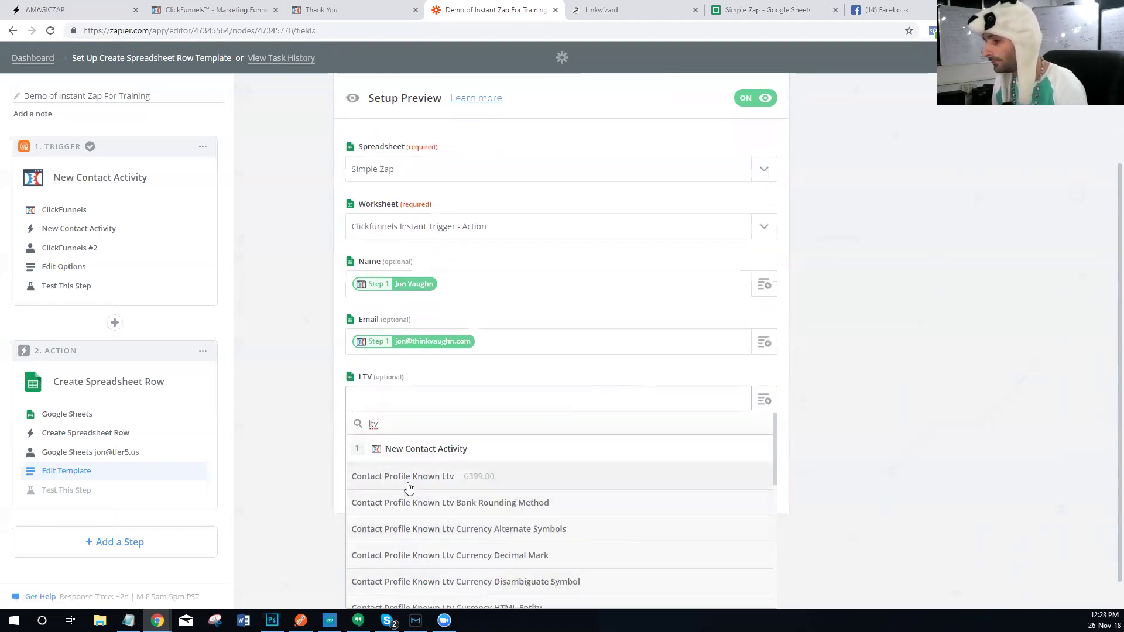
left_click(377, 476)
left_click(747, 539)
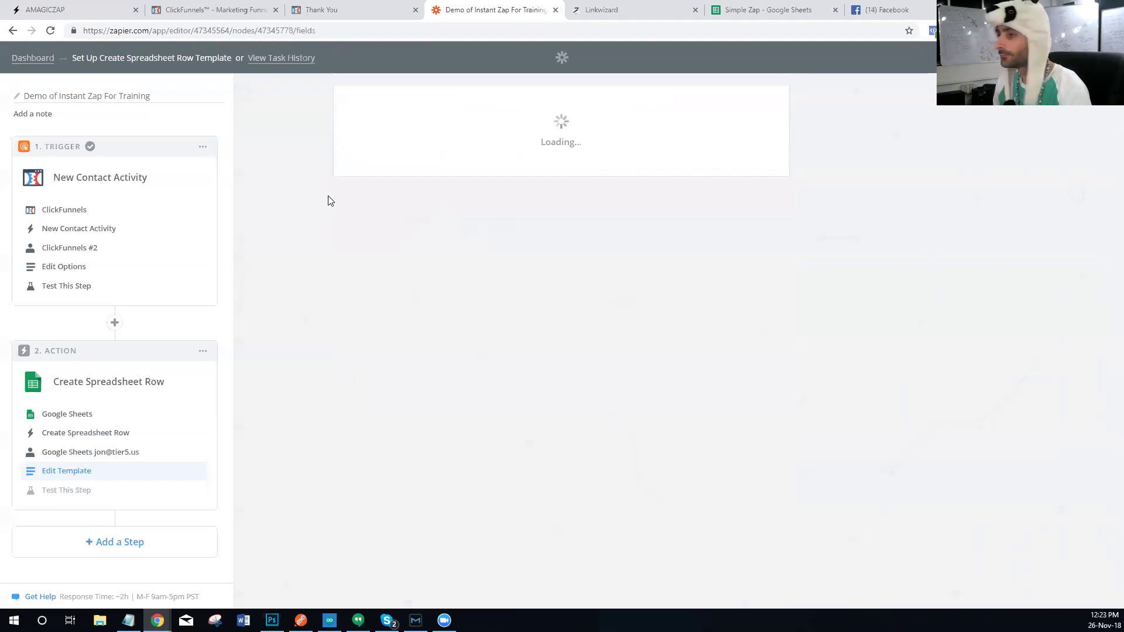
scroll(651, 516, "down", 1)
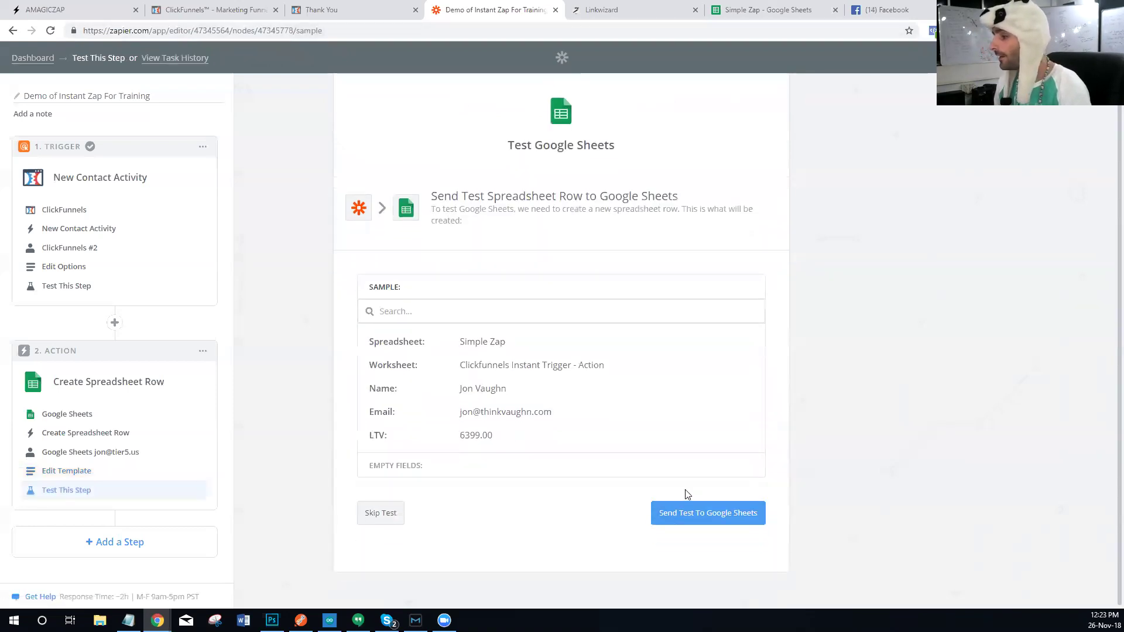
Step: Send the test to Google Sheets and verify row 2 holds the name, email and 6399
left_click(691, 525)
left_click(757, 16)
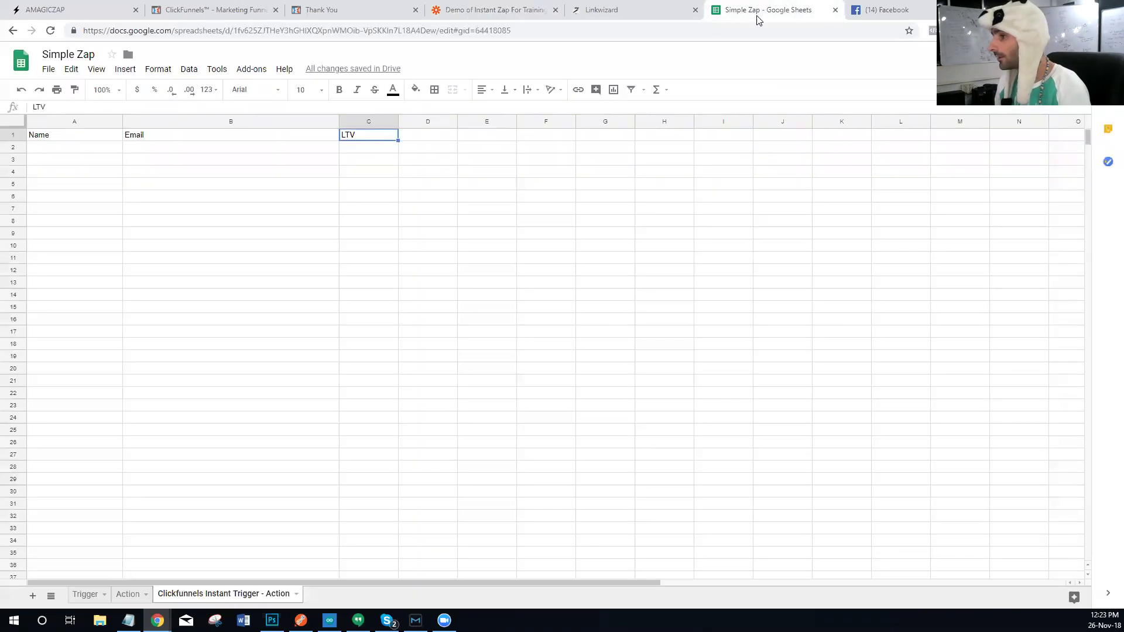
left_click(212, 199)
left_click(86, 150)
left_click(153, 149)
left_click(359, 147)
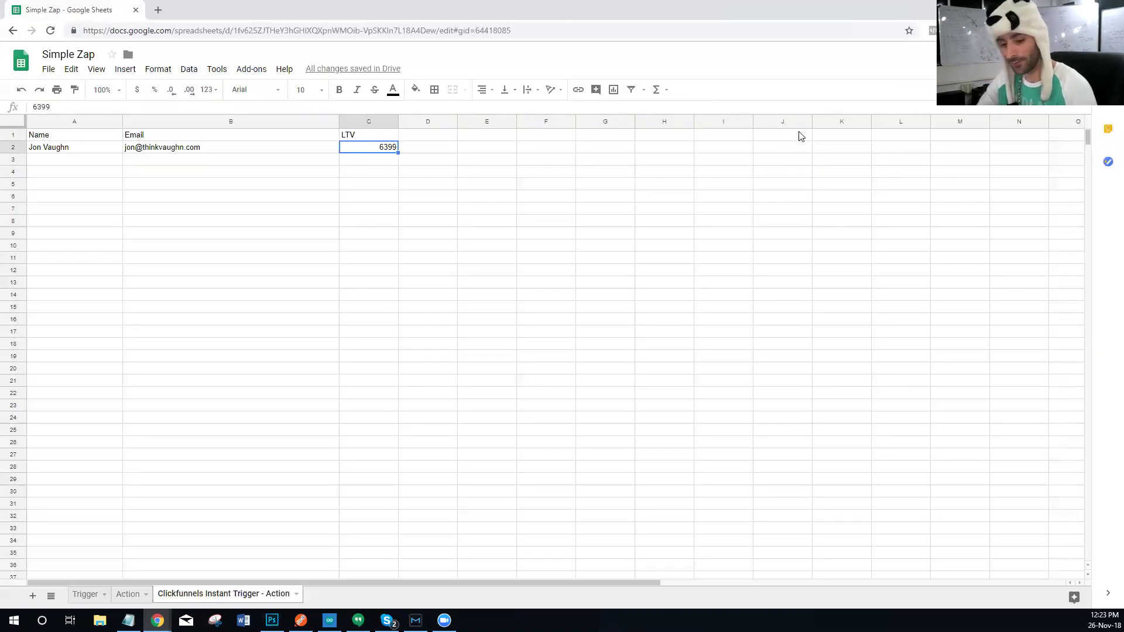
Step: Snap the spreadsheet window to the right half of the screen
key("Right")
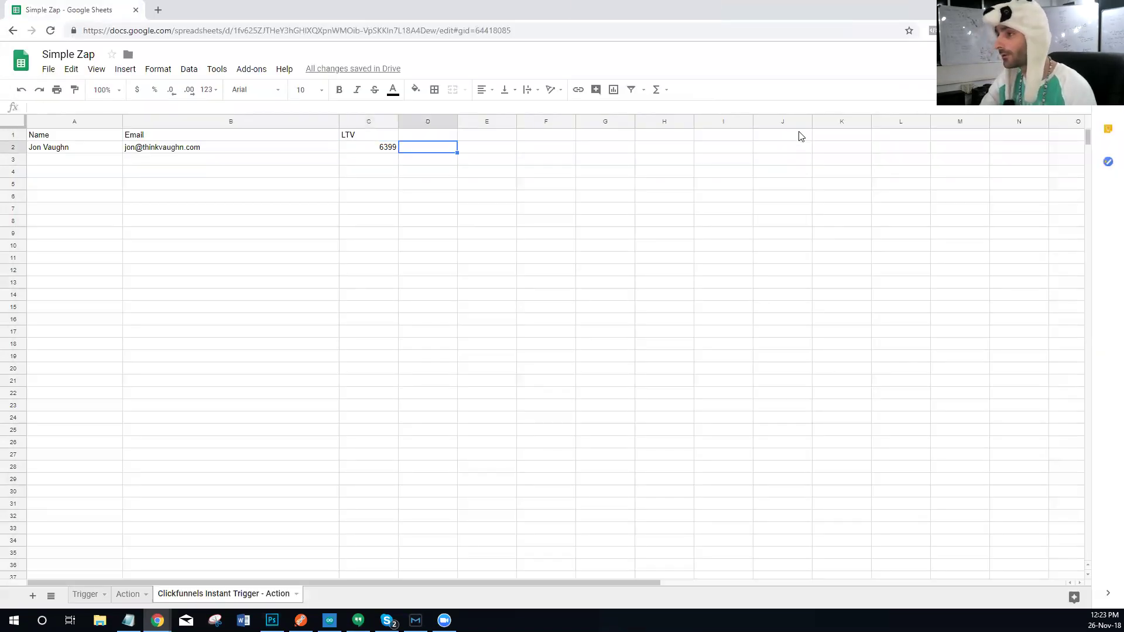
key("super+Right")
key("Return")
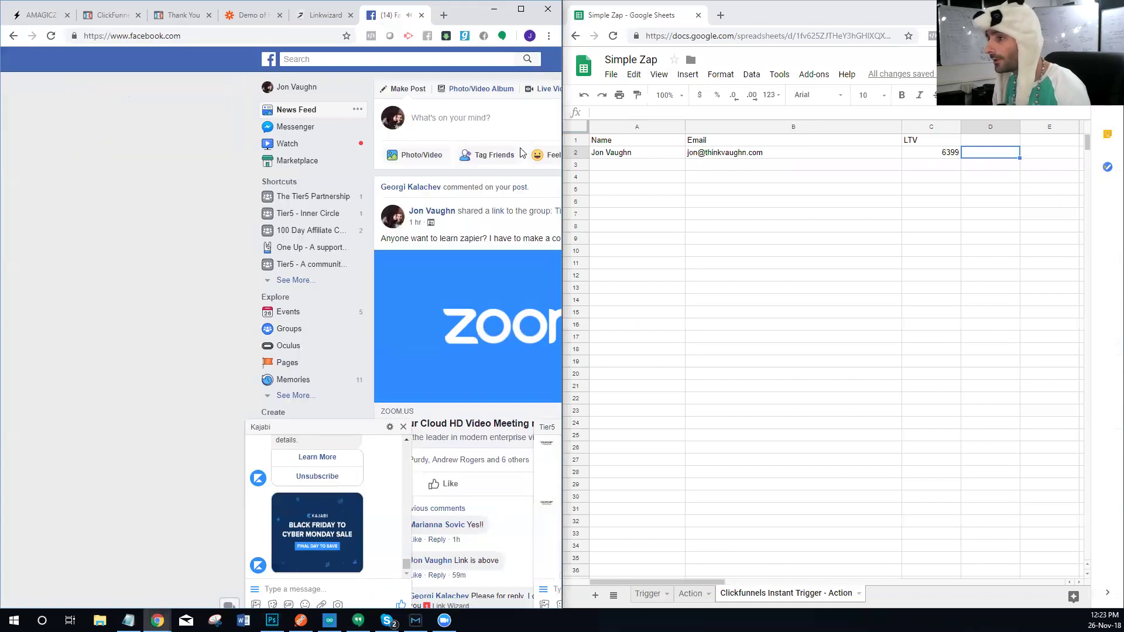
Step: Finish the Google Sheets action step and switch the zap from OFF to ON
left_click(174, 16)
left_click(13, 36)
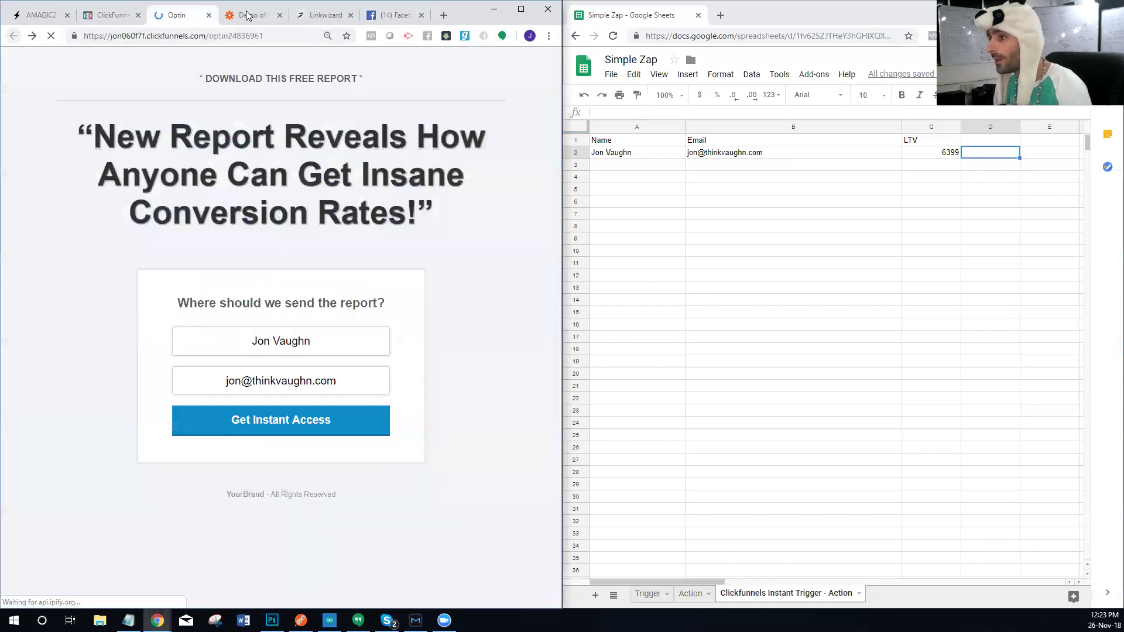
left_click(247, 15)
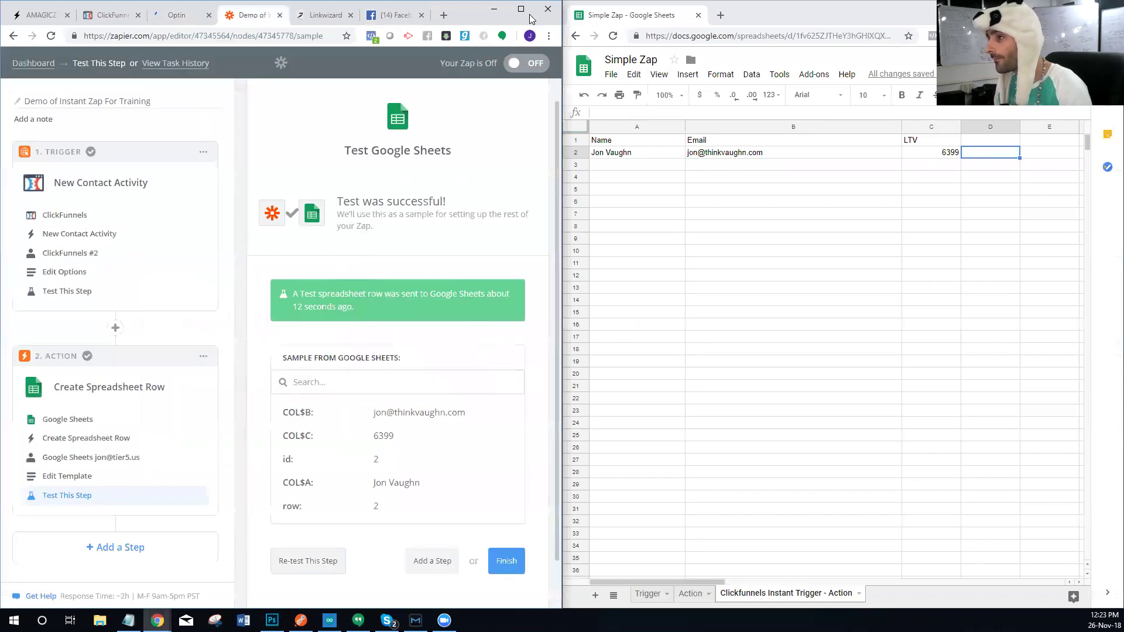
scroll(420, 388, "down", 1)
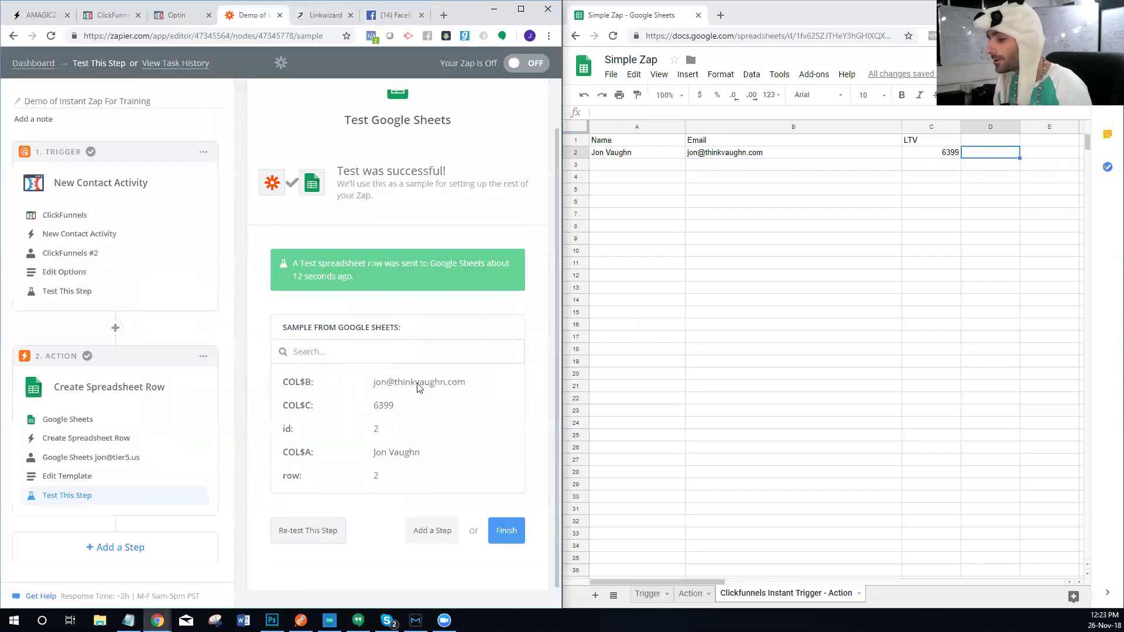
left_click(507, 510)
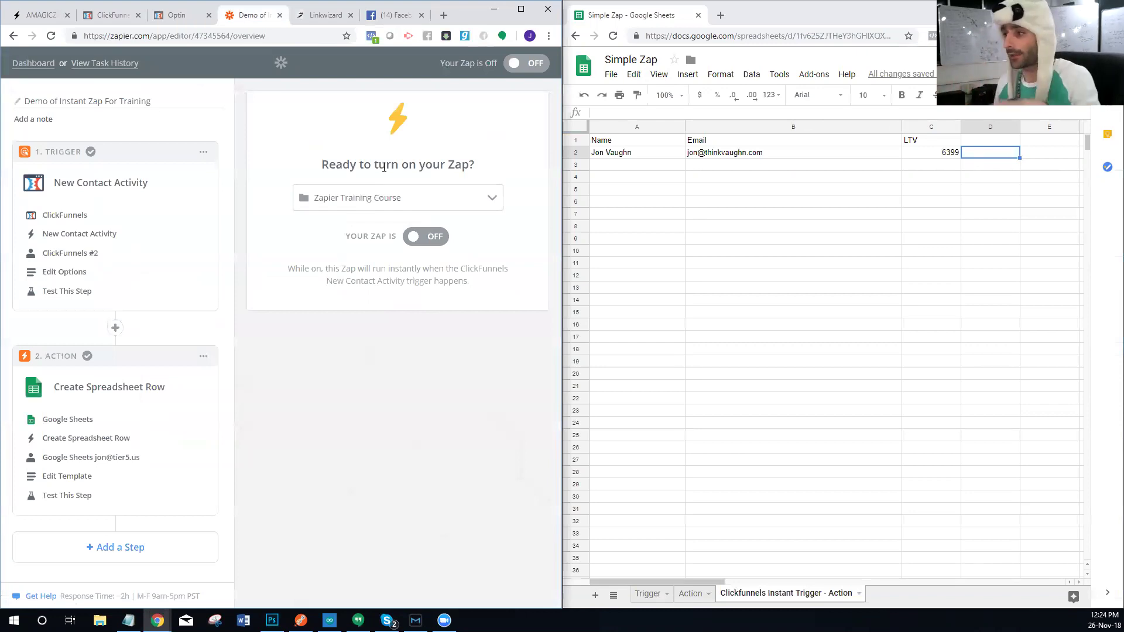
left_click(445, 237)
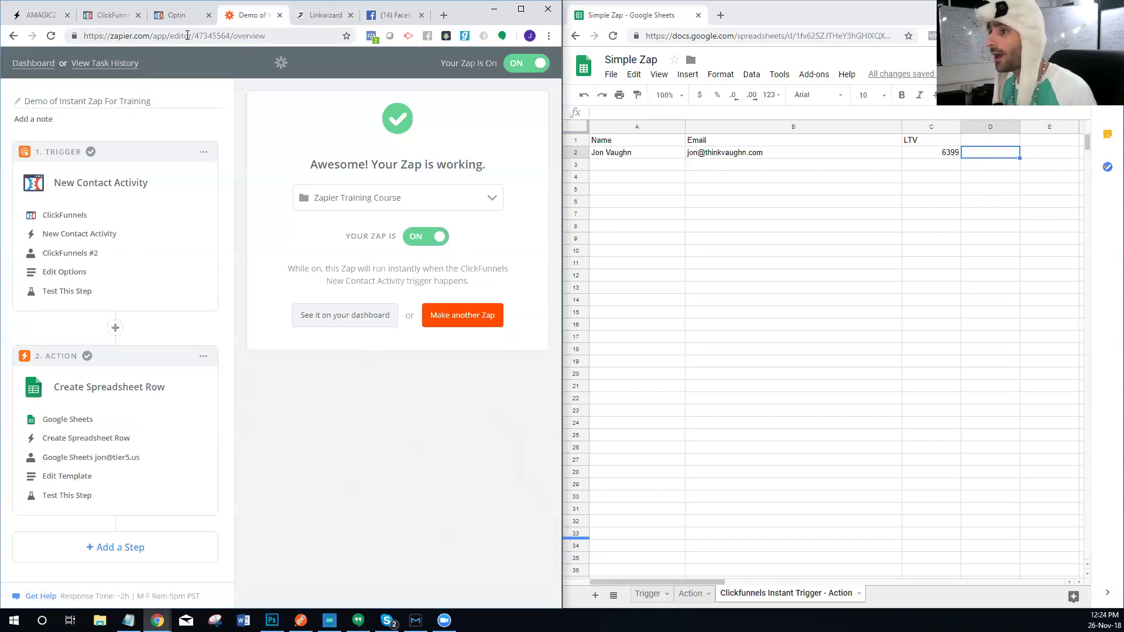
Step: Replace the opt-in form's name and email with a test contact's details and click Get Instant Access
left_click(178, 16)
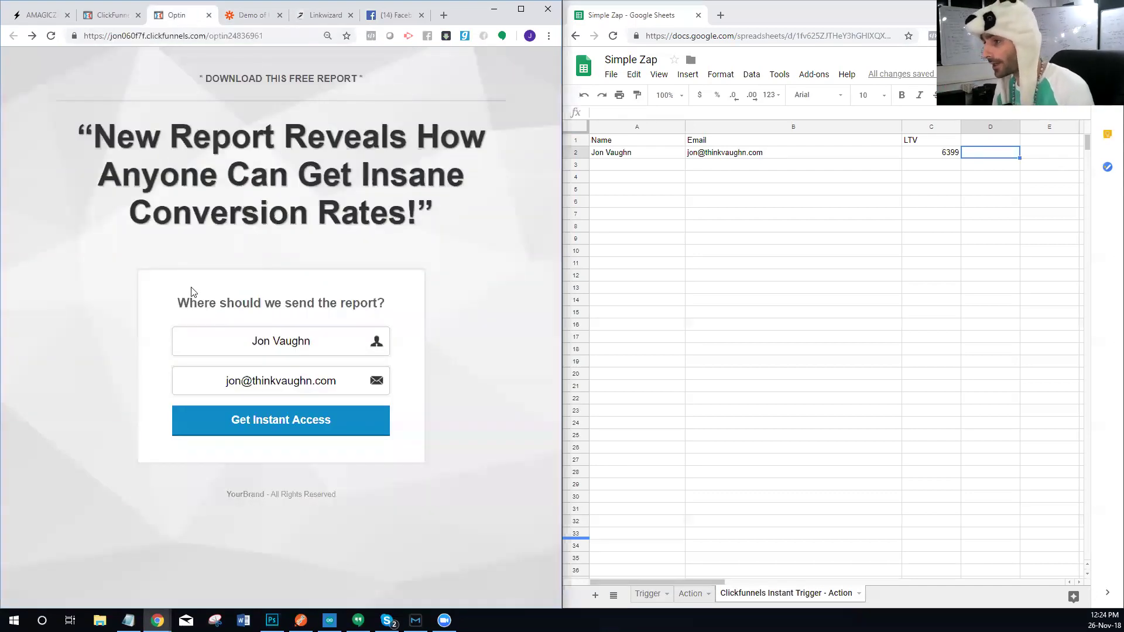
left_click_drag(316, 342, 186, 377)
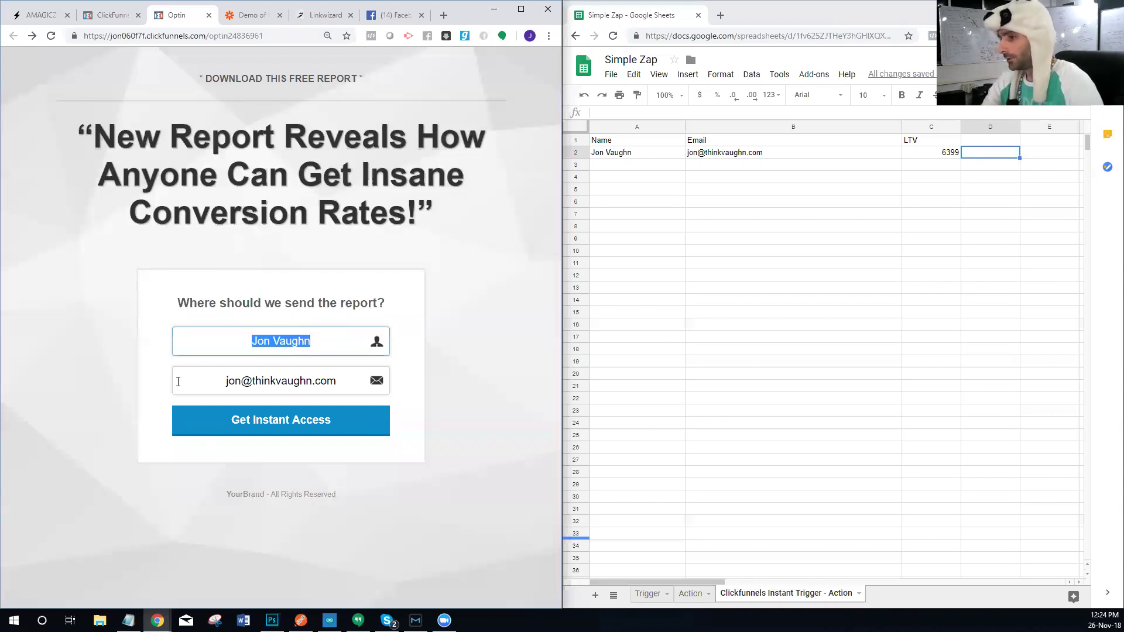
type("Tron")
key("Tab")
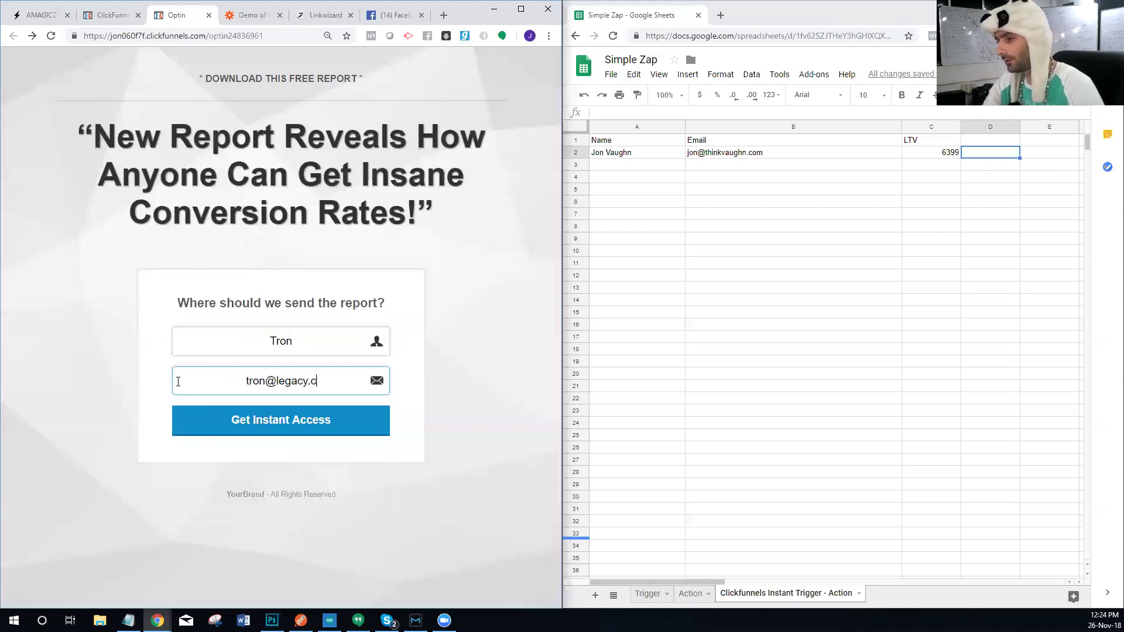
left_click(291, 418)
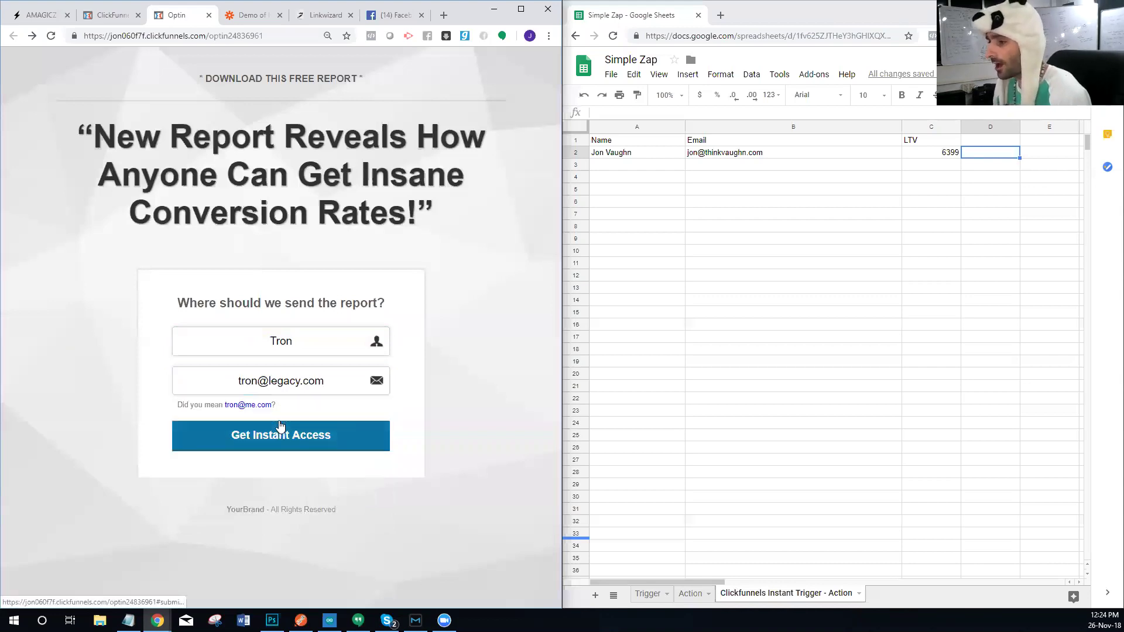
left_click(273, 447)
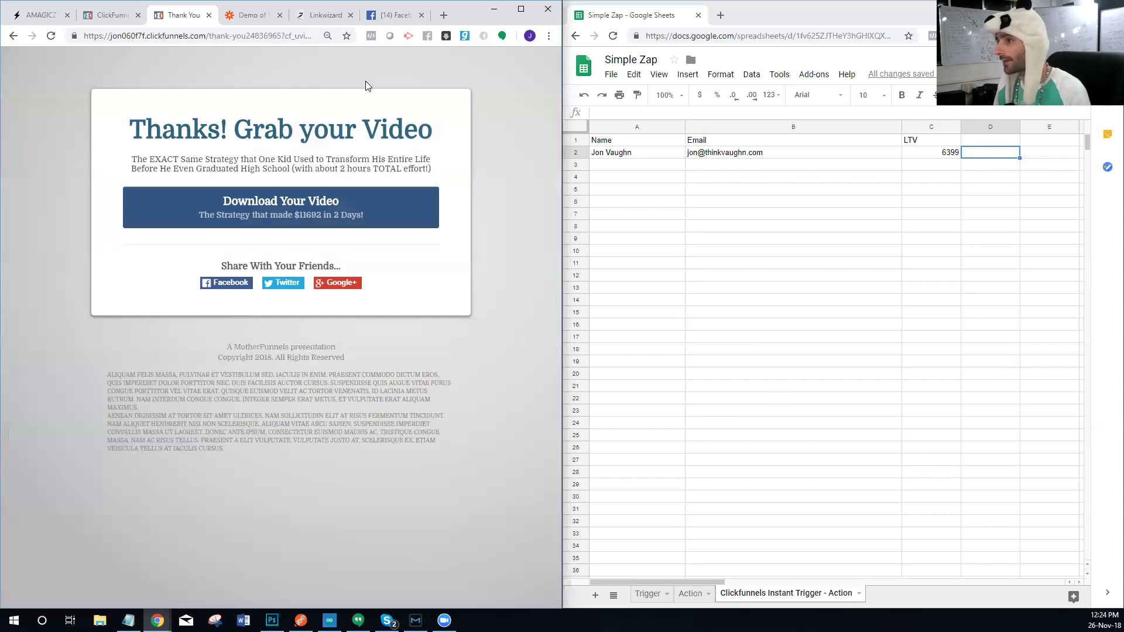
Step: Return from the thank-you page to the opt-in form and reload it
left_click(254, 17)
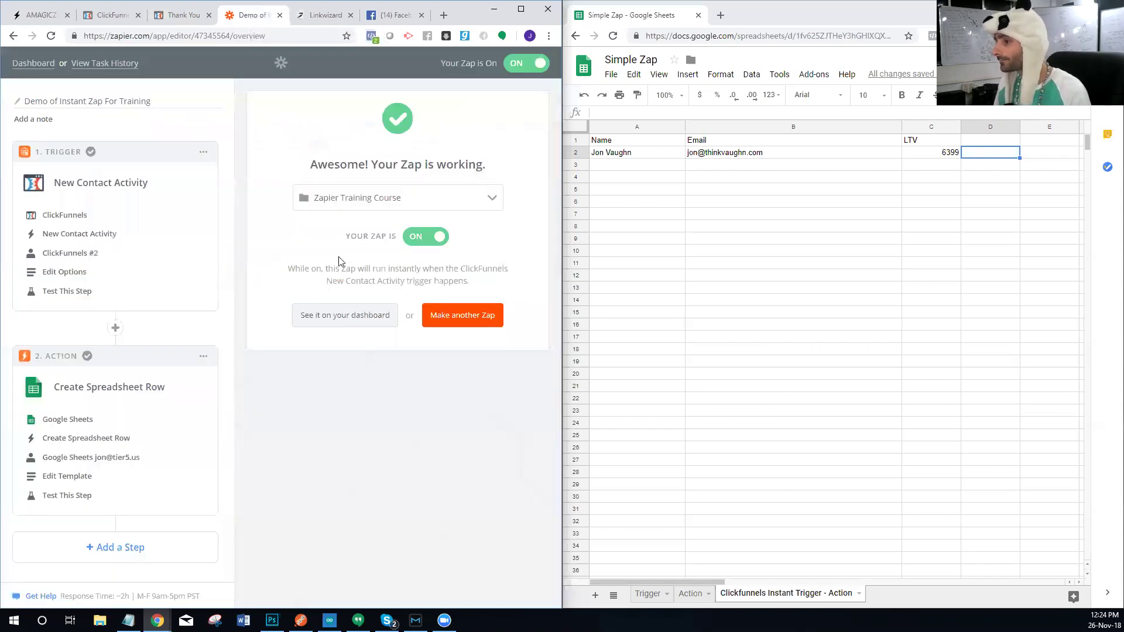
left_click(193, 12)
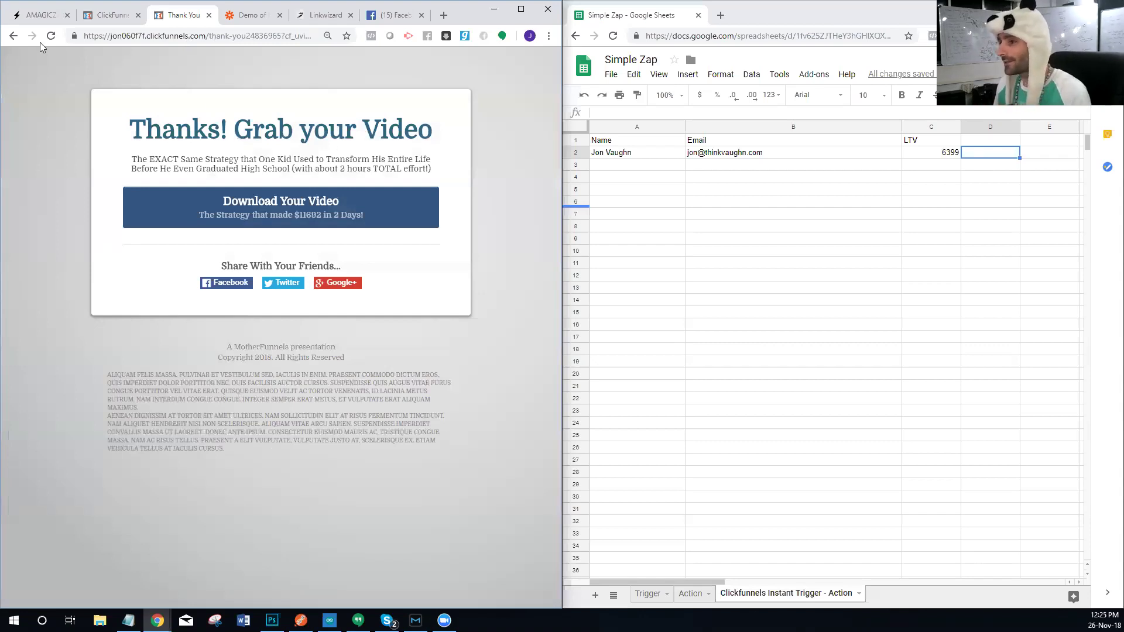
left_click(15, 34)
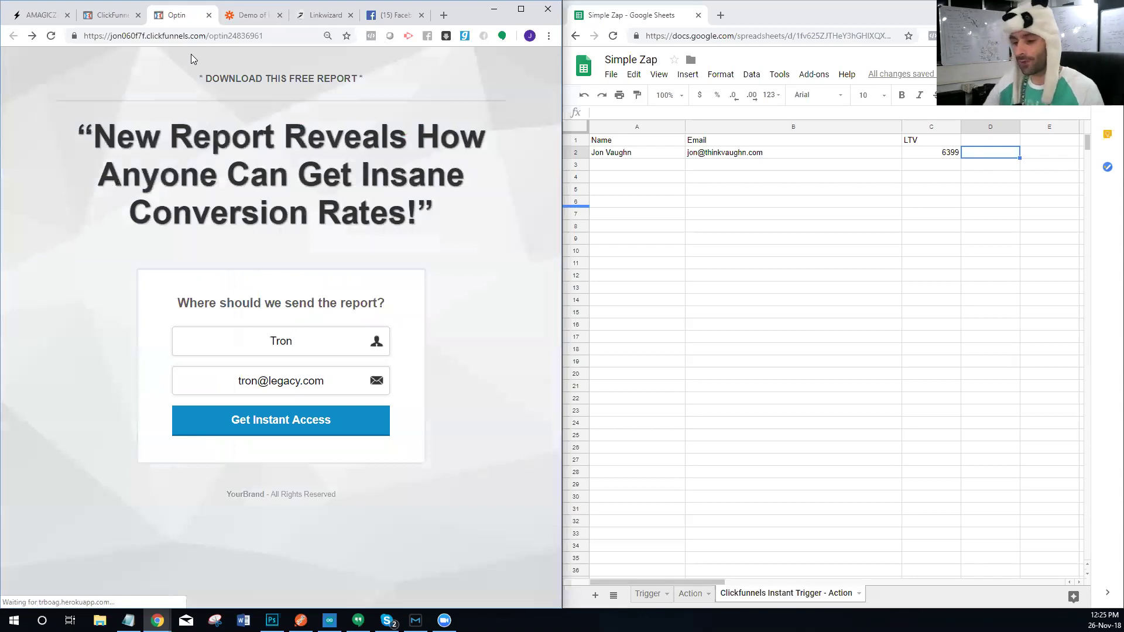
key("F5")
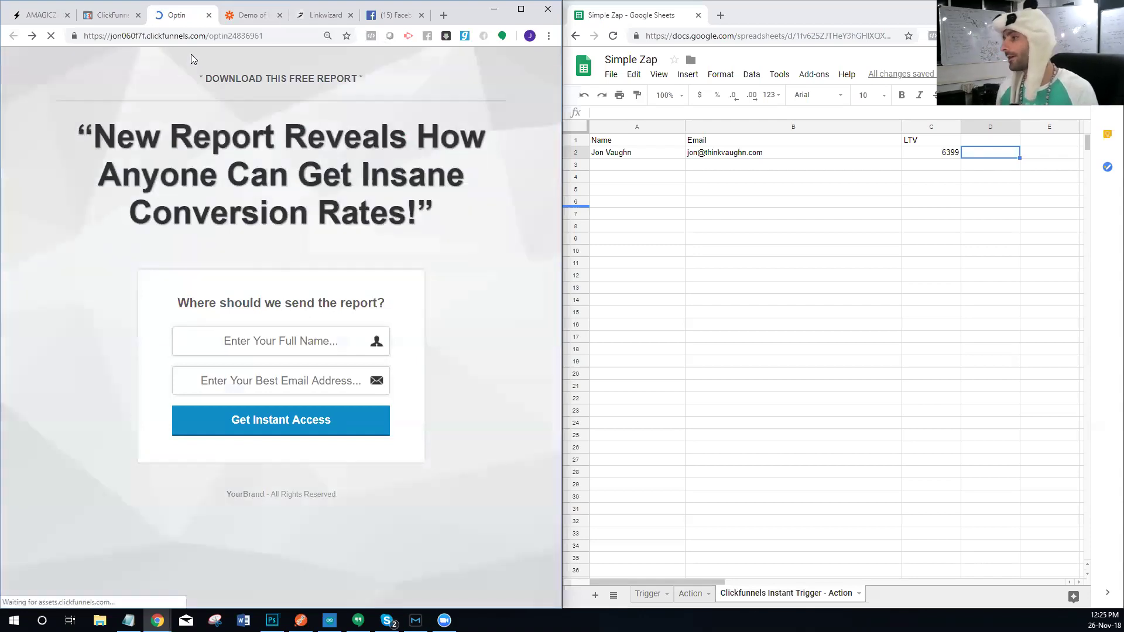
Step: Enter a second test name and email address and submit the opt-in form
left_click(289, 335)
double_click(289, 336)
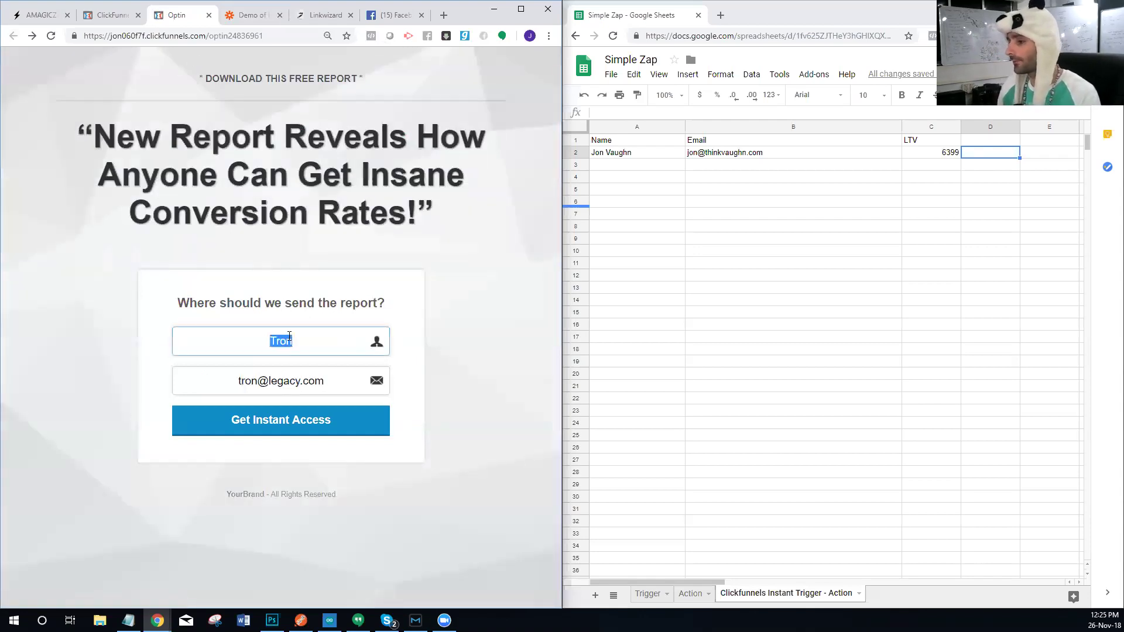
type("My Buddy")
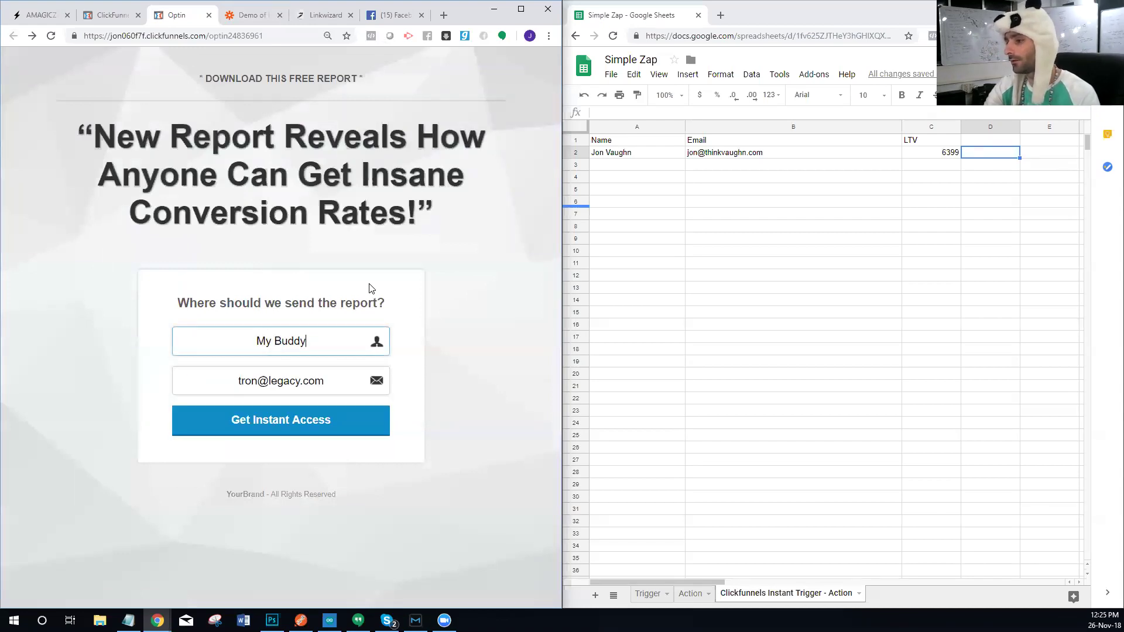
key("Tab")
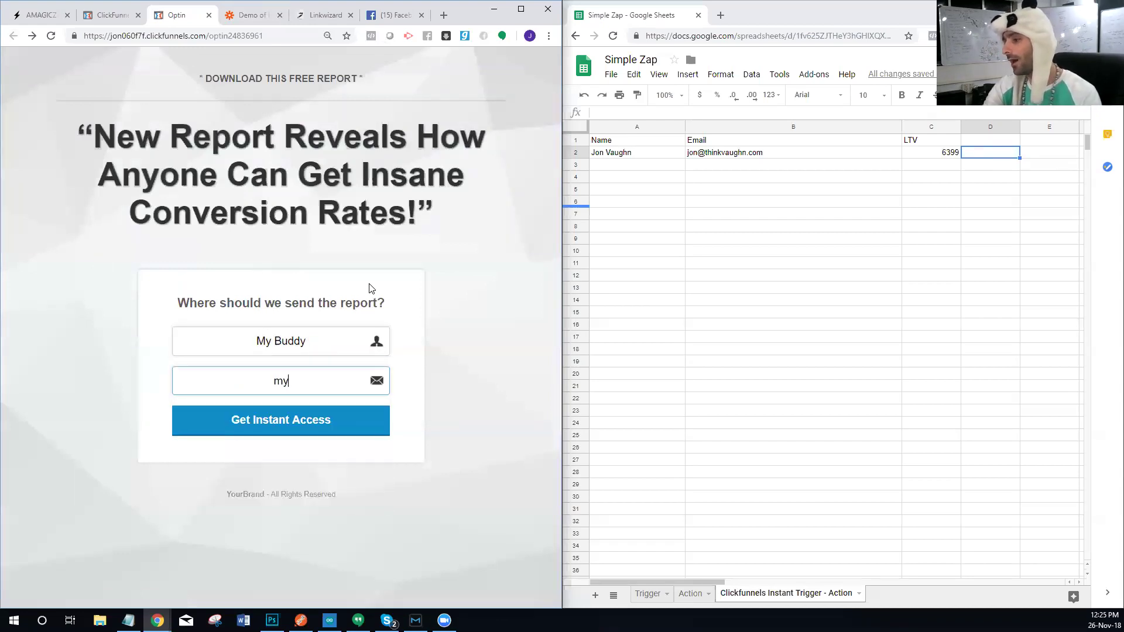
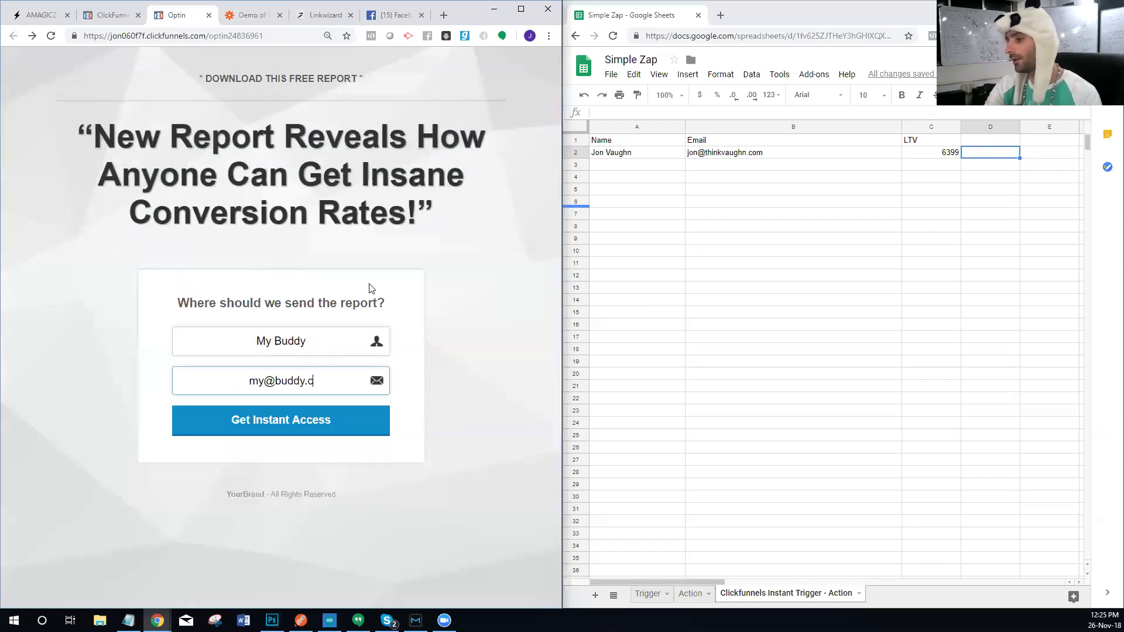
key("Return")
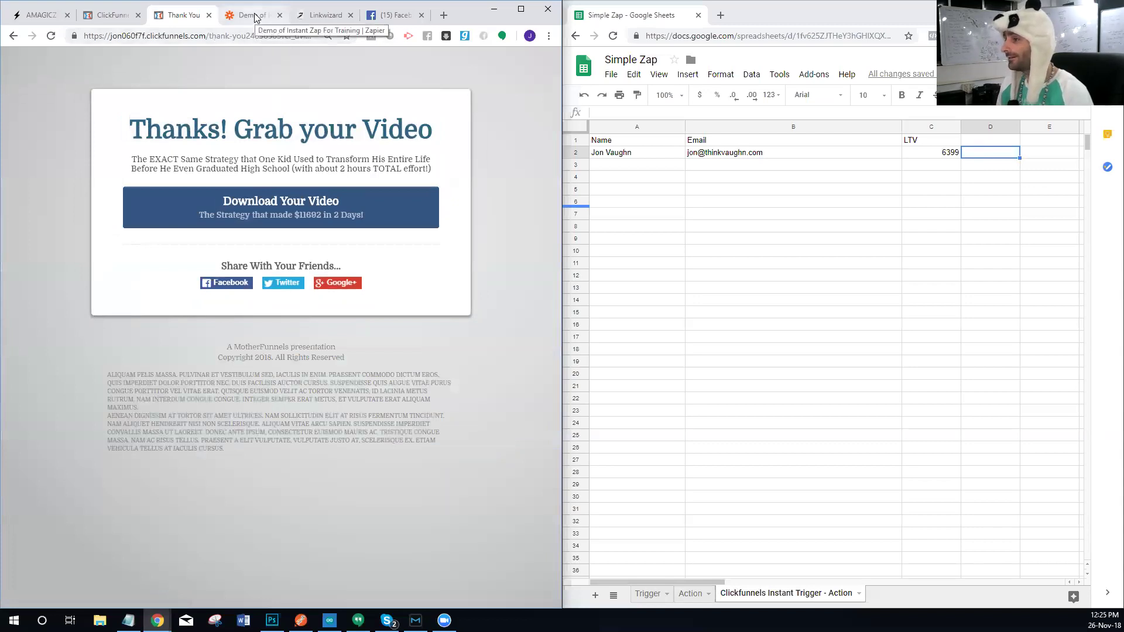
left_click(254, 18)
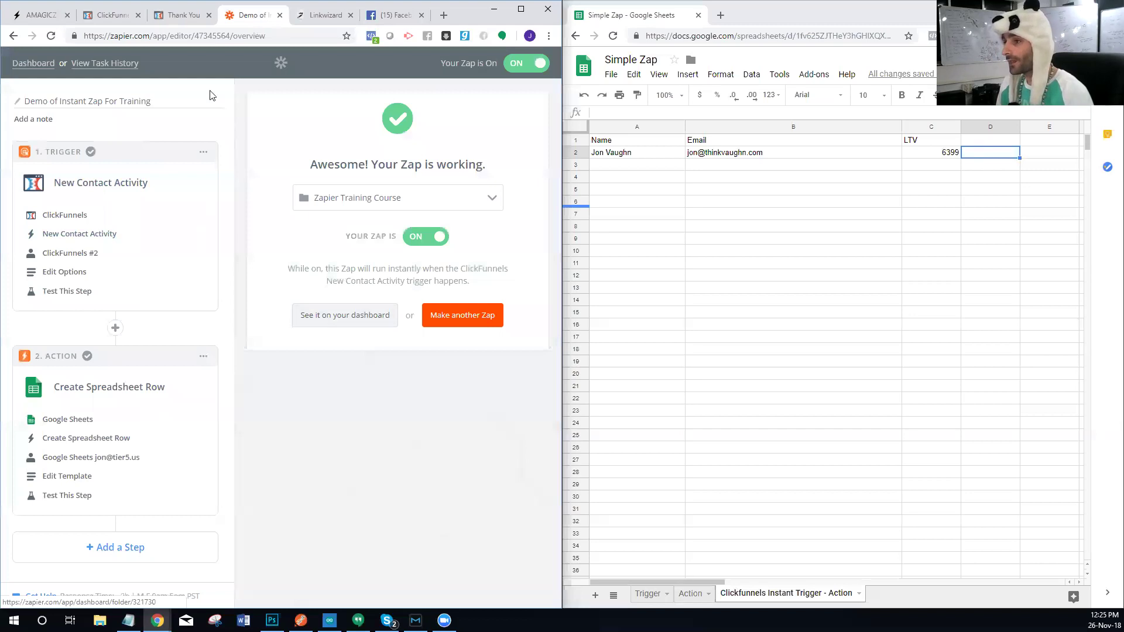
Step: Open the zap's View Task History link in a new browser tab
right_click(95, 63)
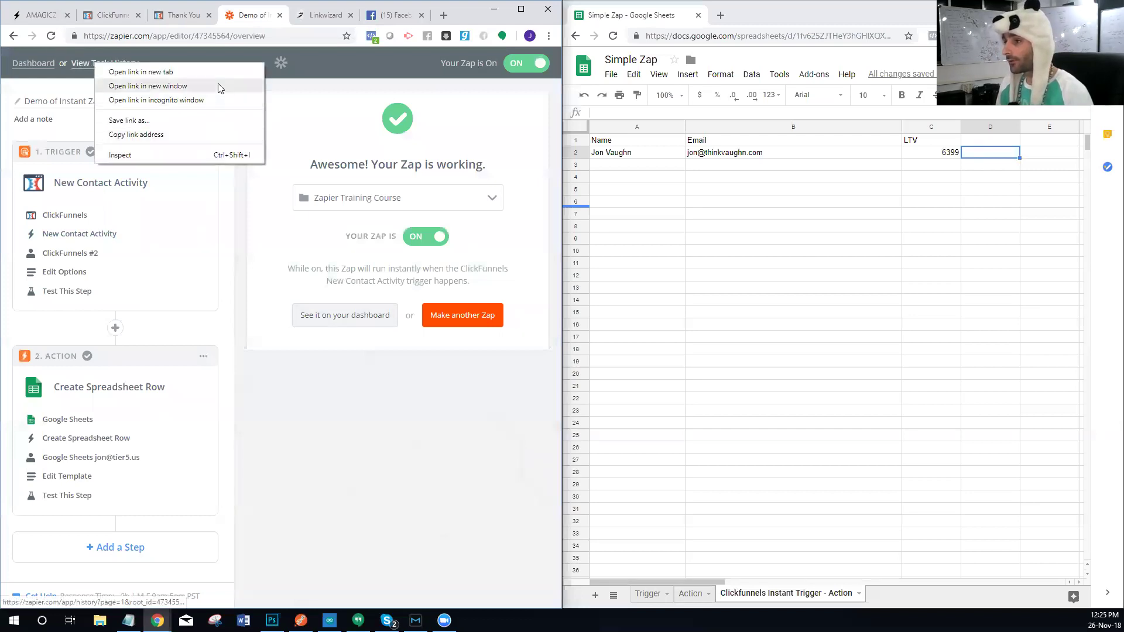
left_click(226, 70)
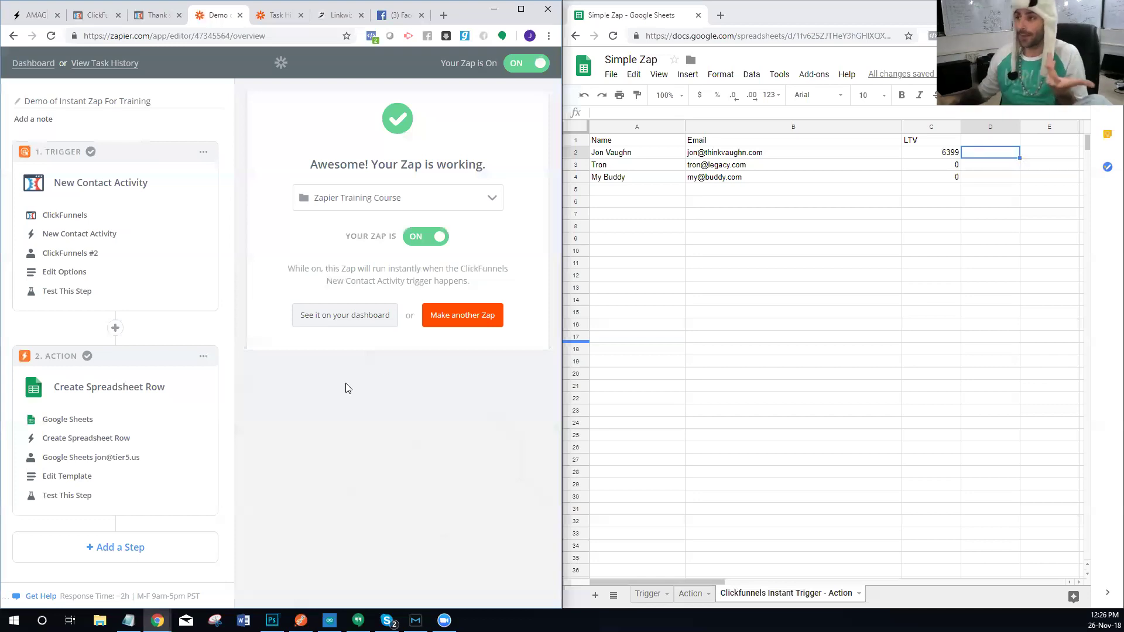
Step: Go back to the opt-in form and submit a third test name and email address
left_click(153, 15)
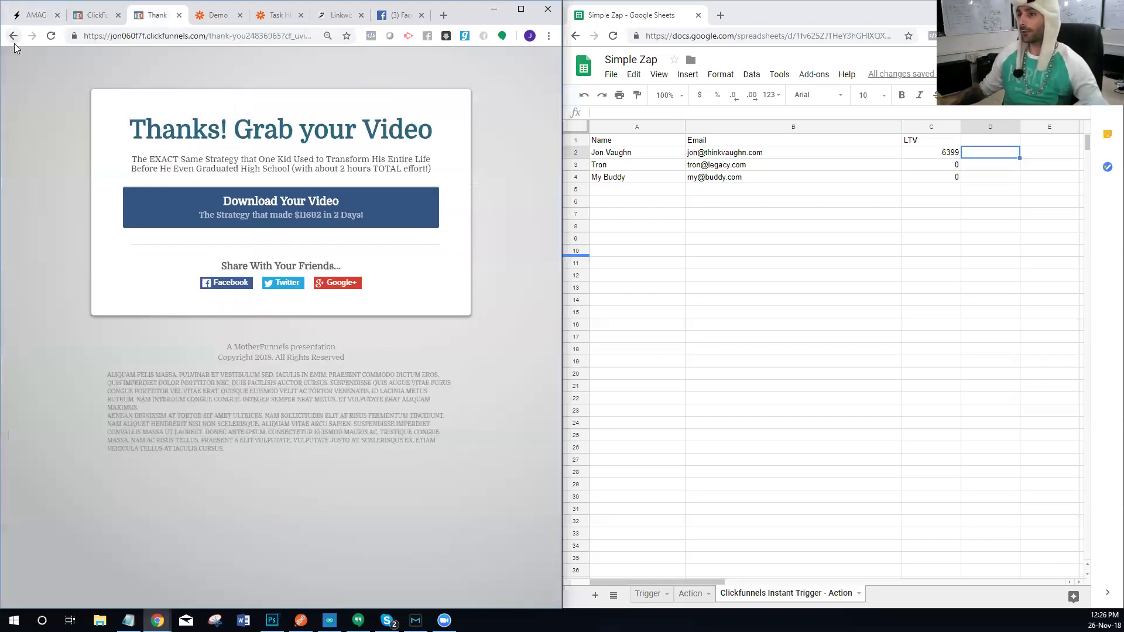
left_click(13, 36)
left_click(325, 335)
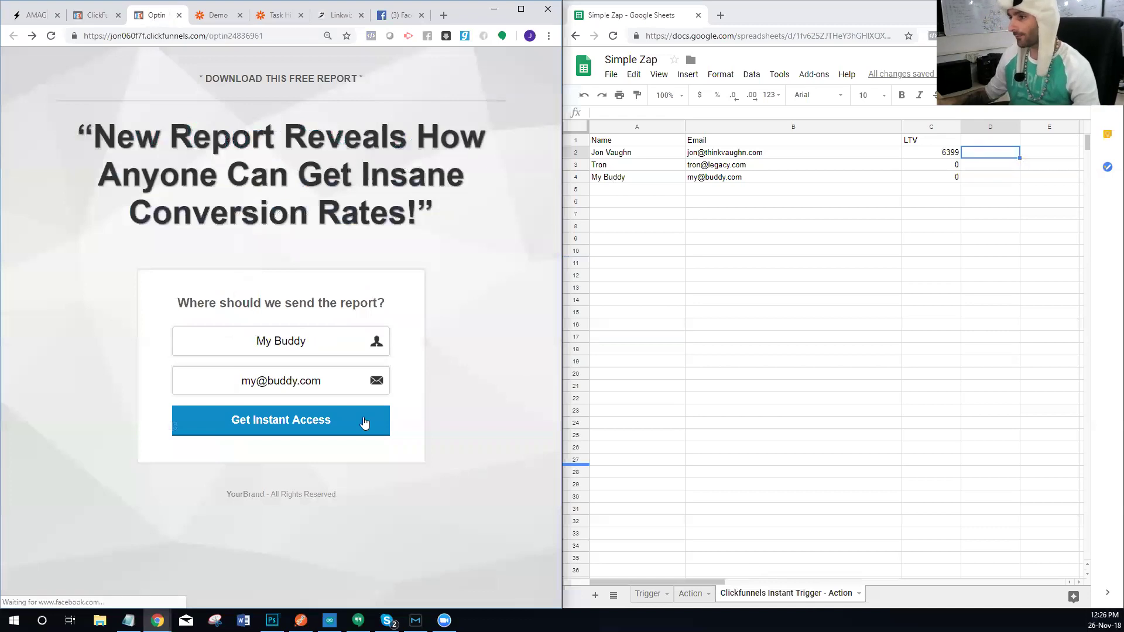
left_click_drag(325, 332, 243, 329)
type("Clickfunnles")
key("Tab")
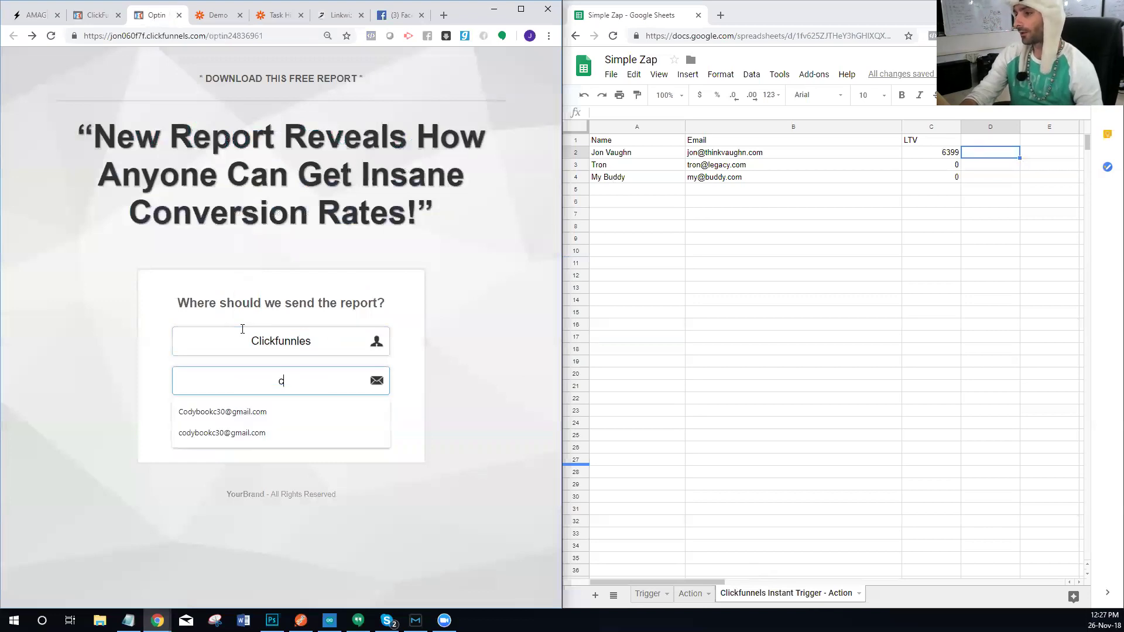
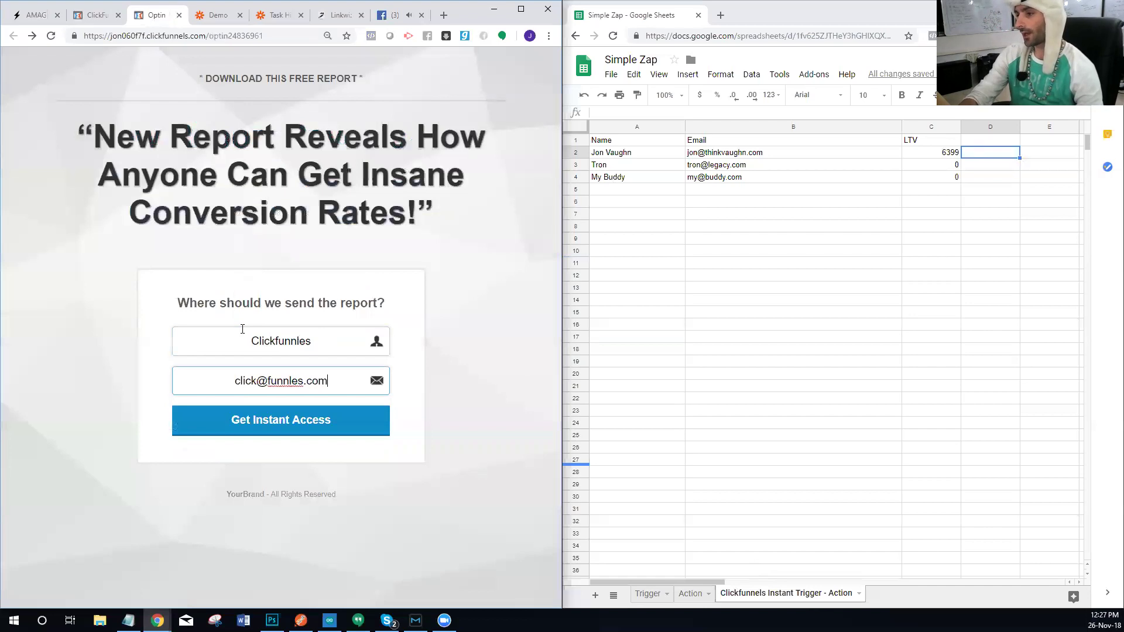
key("Return")
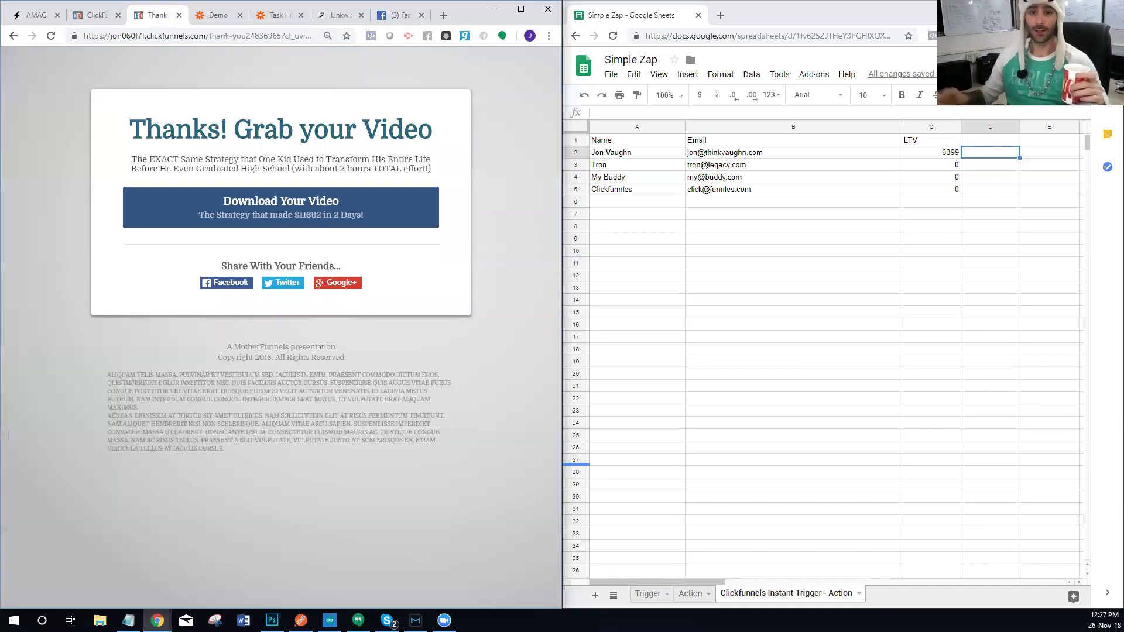
left_click(576, 189)
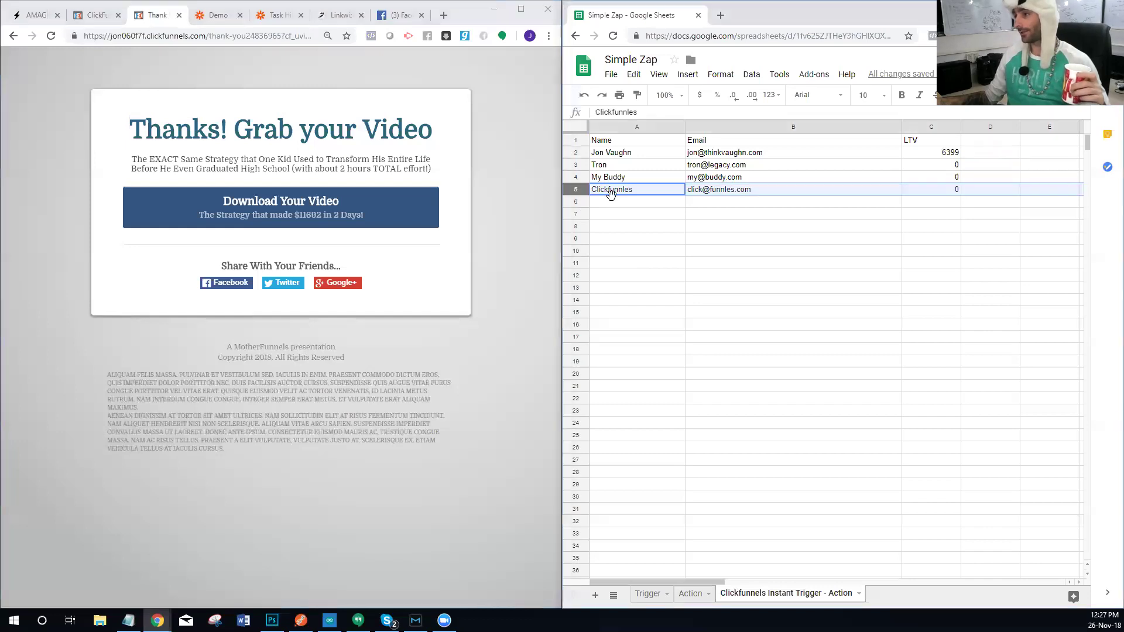
left_click(754, 352)
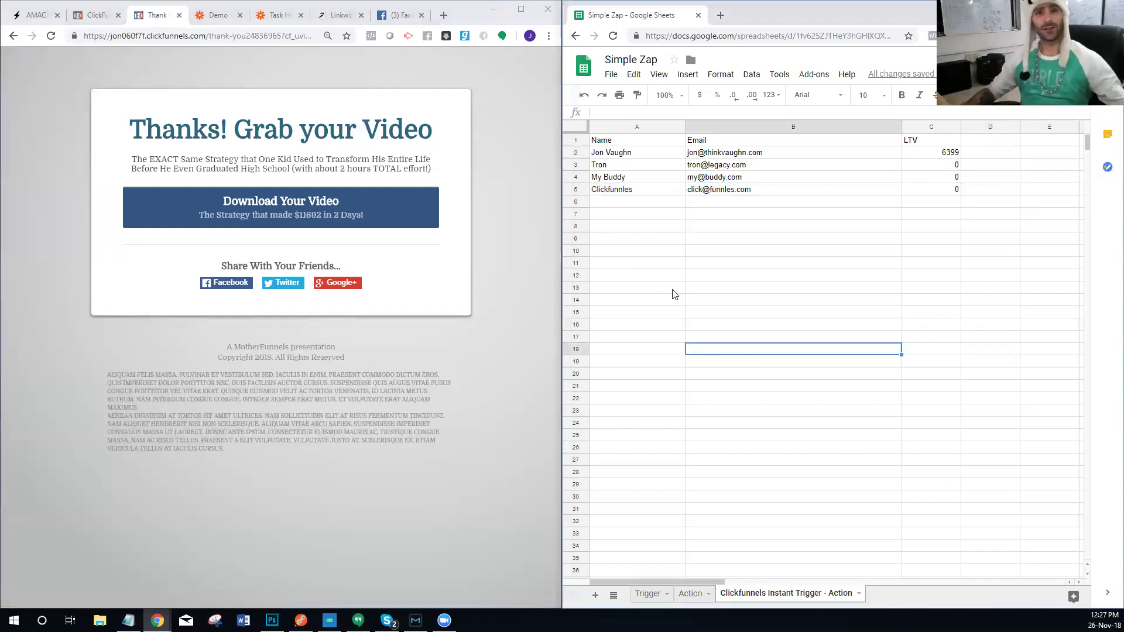